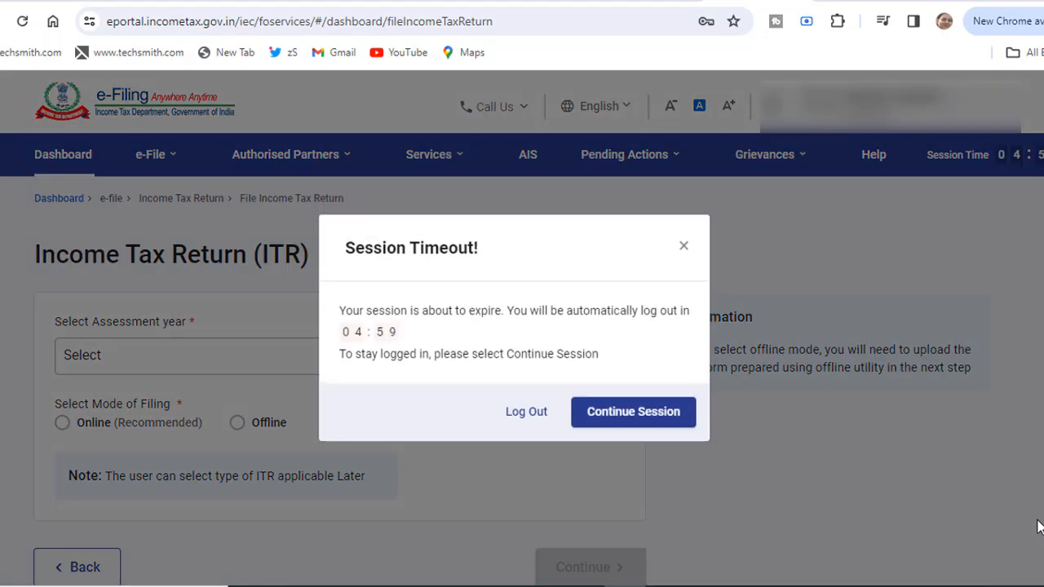
Continue the session from the timeout warning so the ITR form stays open.
click(633, 400)
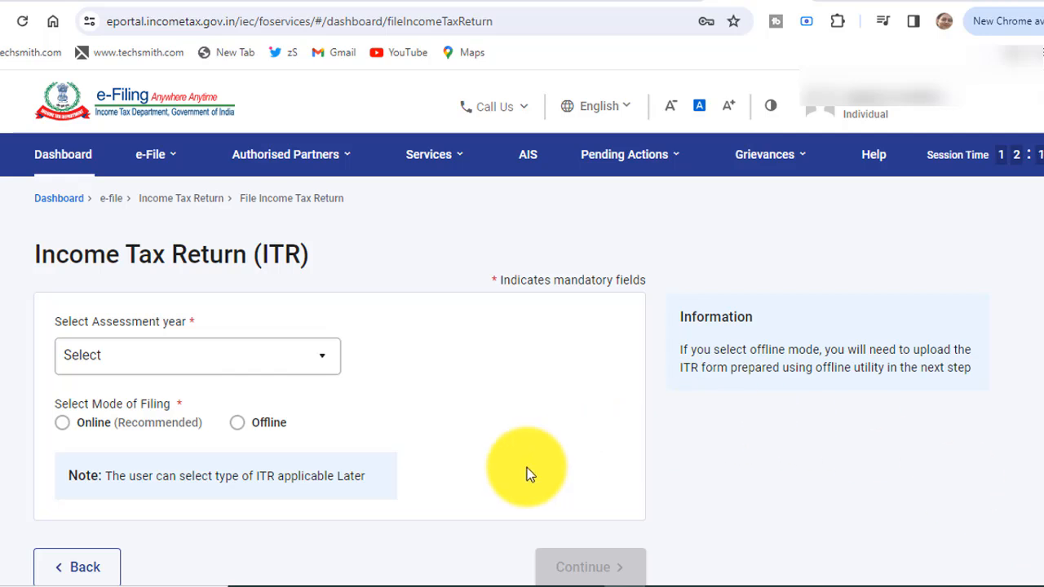
Start an online income tax return for A.Y. 2024-25 with Individual filing status.
click(174, 170)
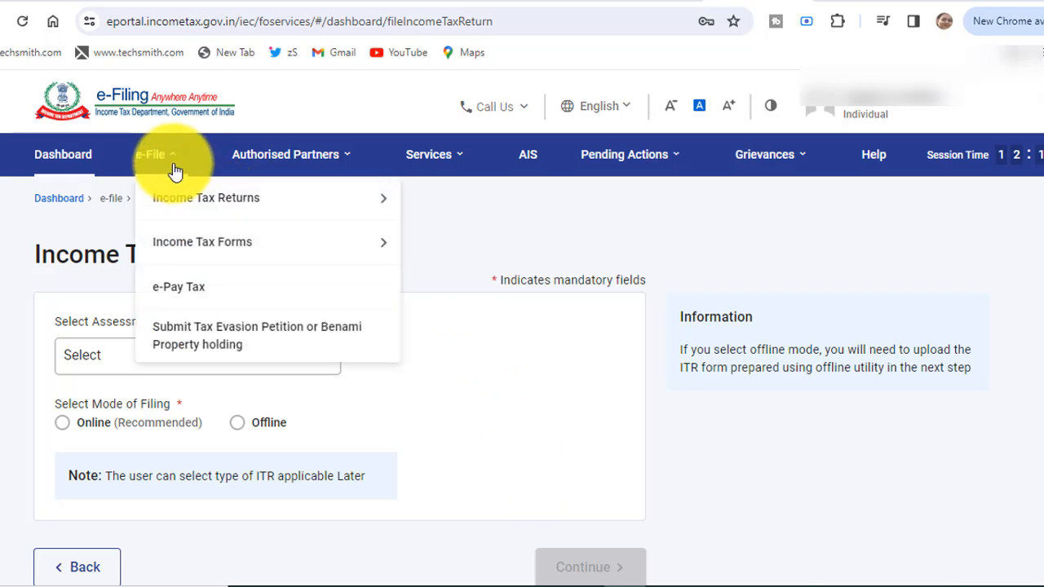
mouse_move(182, 198)
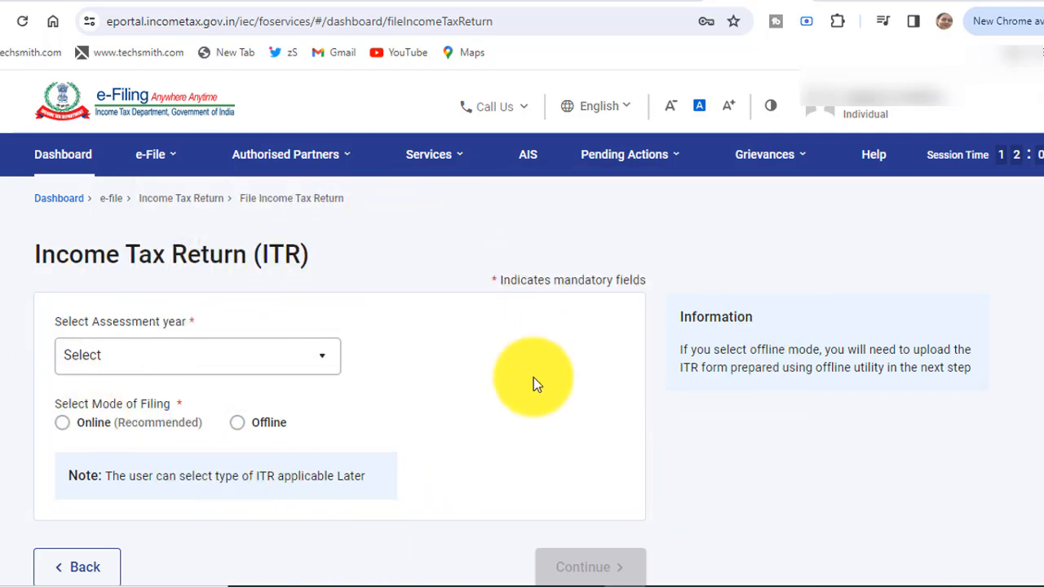
click(288, 367)
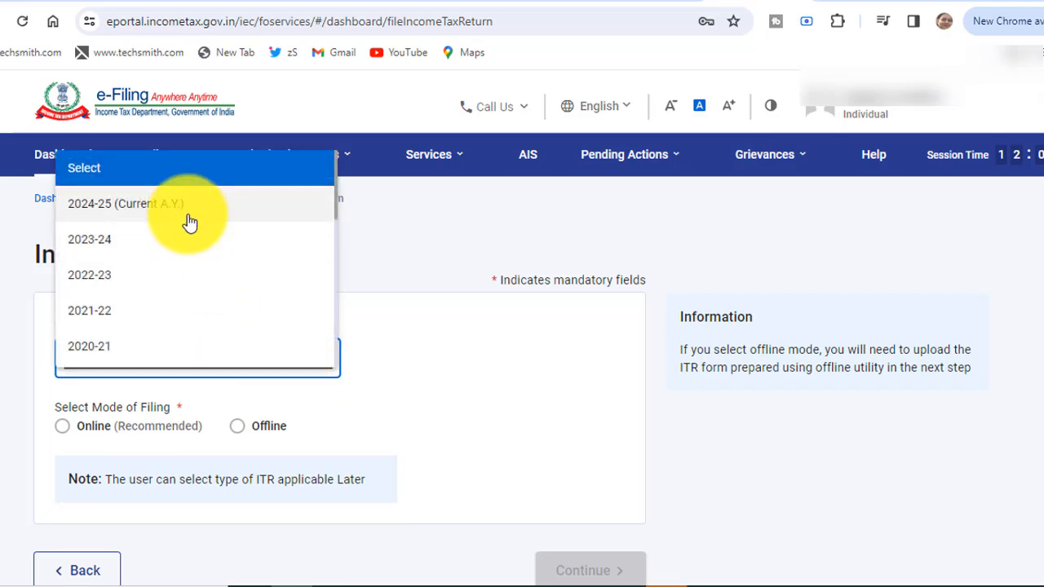
click(188, 220)
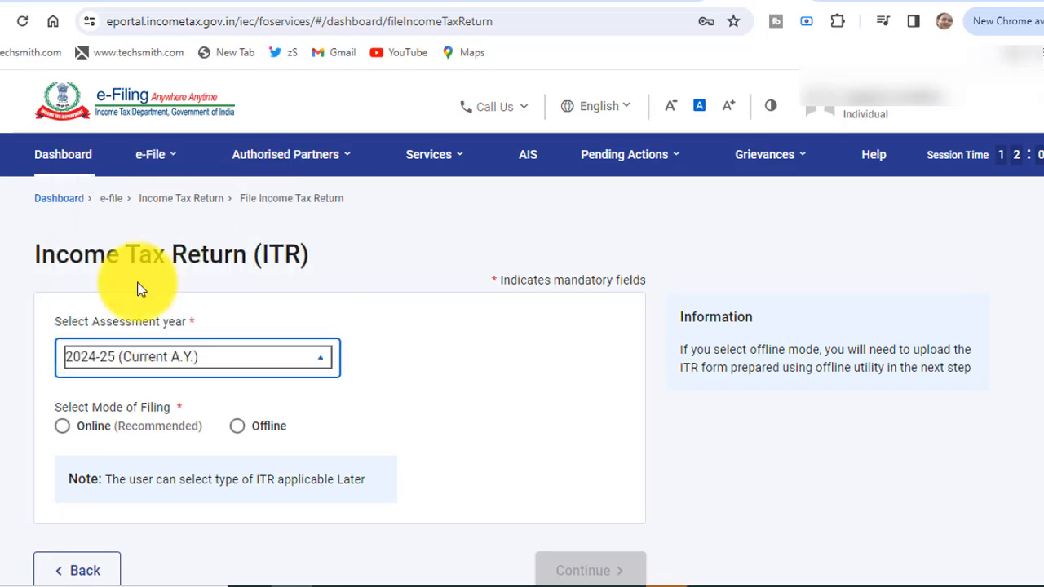
click(63, 438)
click(583, 566)
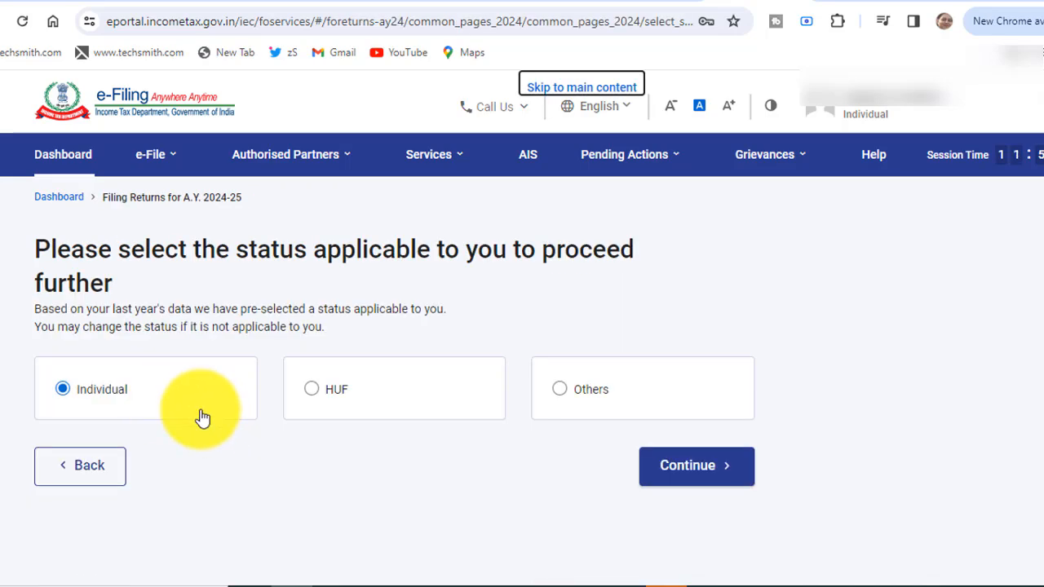
click(666, 466)
Choose ITR-4 and give taxable income above the basic exemption limit as the filing reason.
click(564, 422)
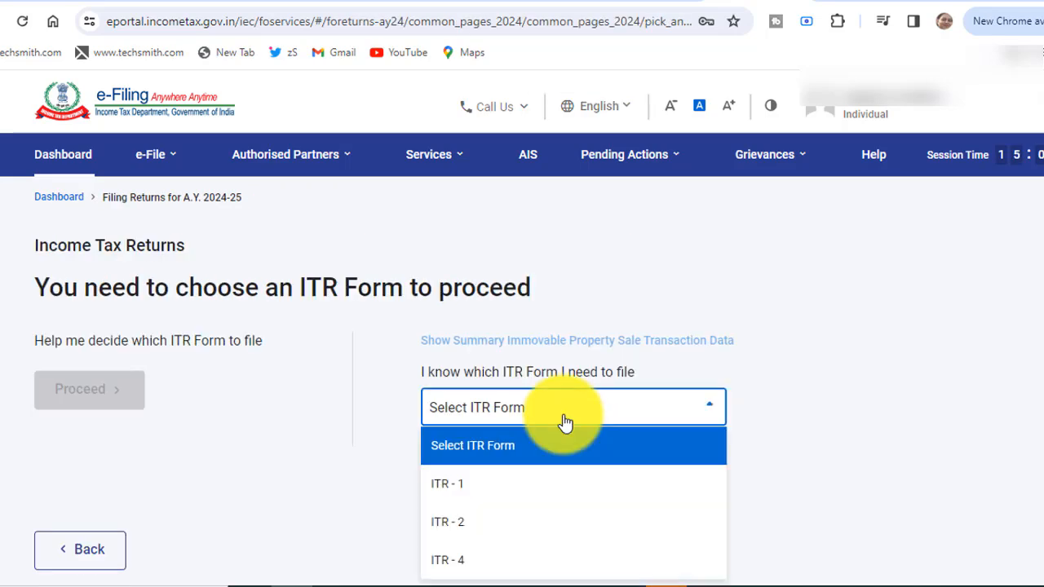
click(489, 561)
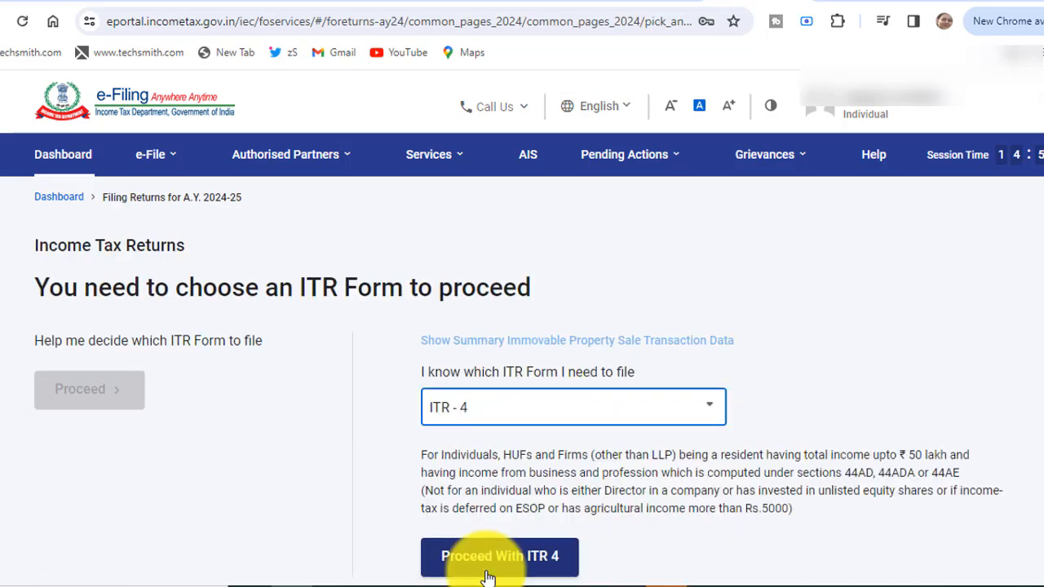
click(488, 562)
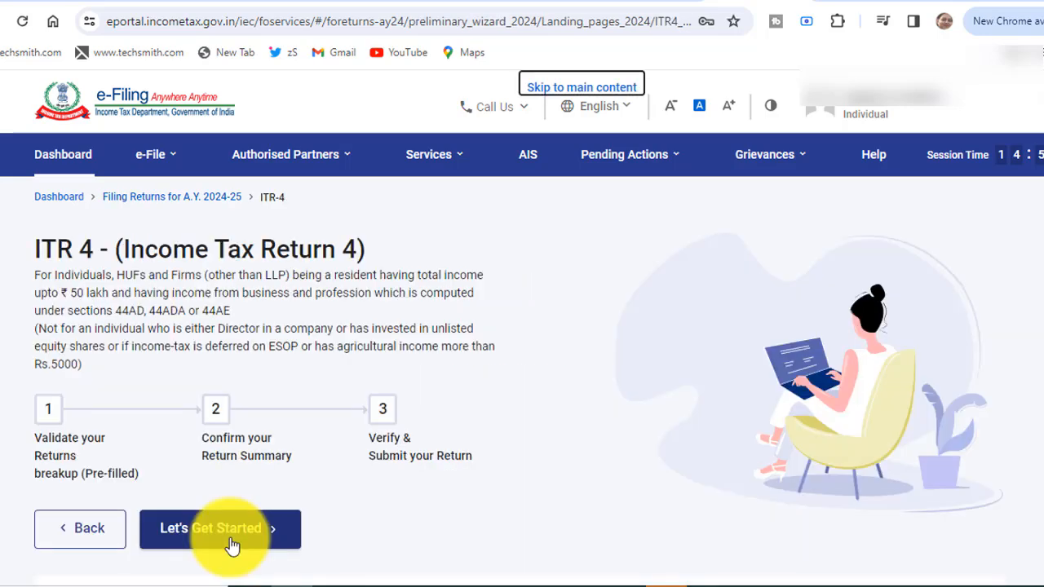
click(232, 545)
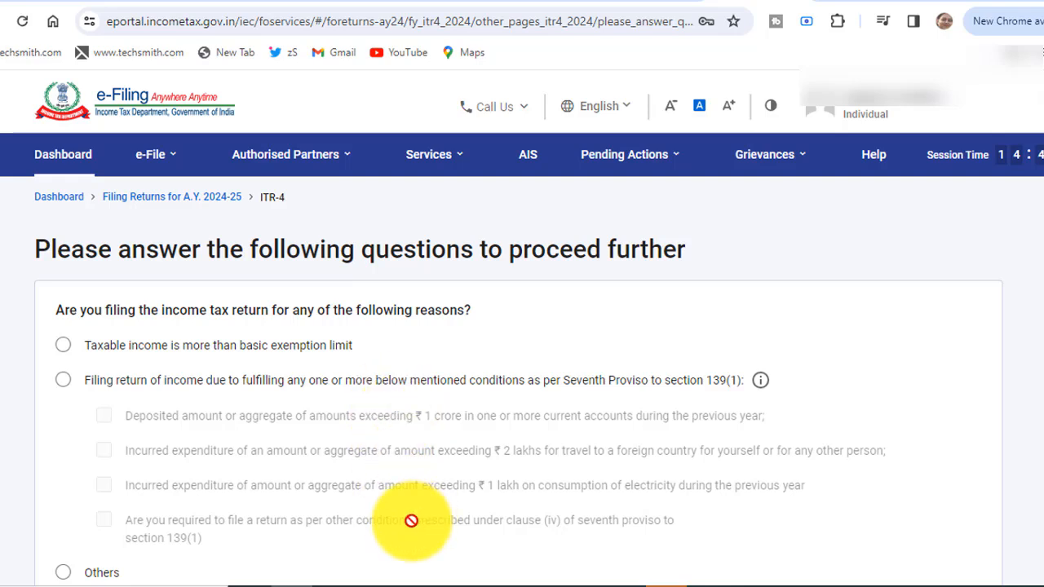
click(64, 345)
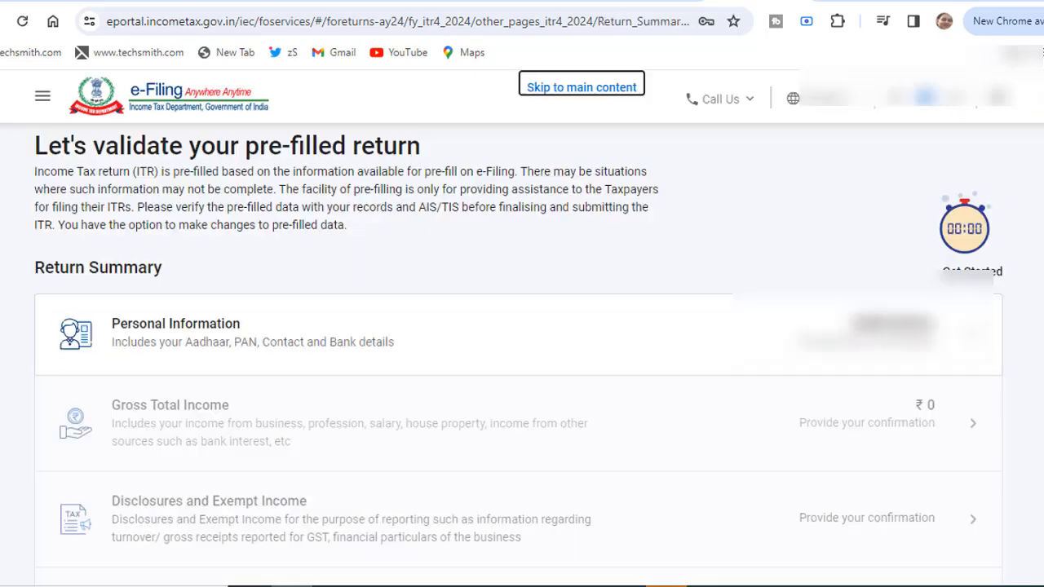
In Personal Information, set Nature of Employment to Others.
click(406, 341)
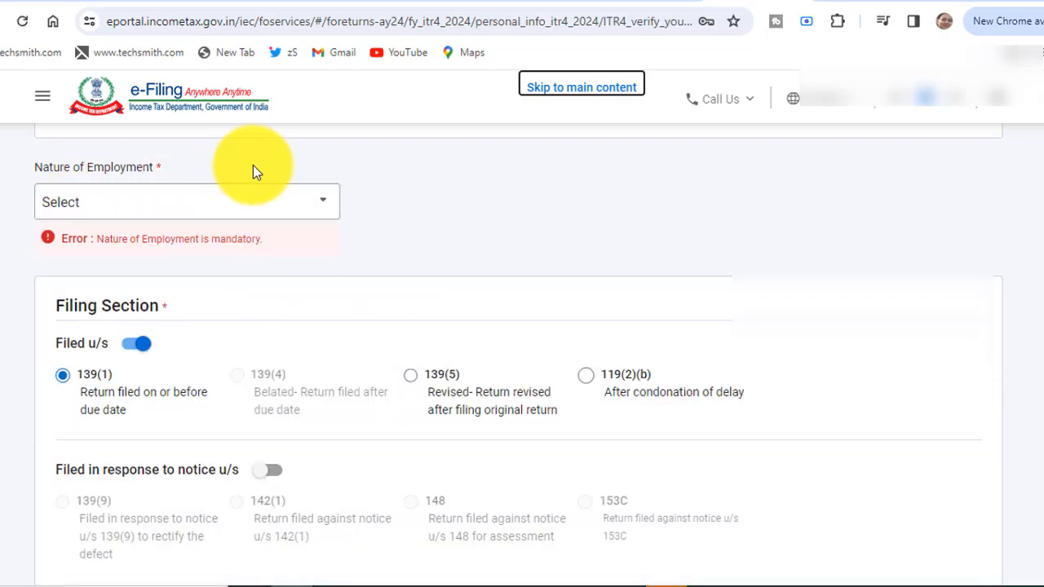
click(325, 211)
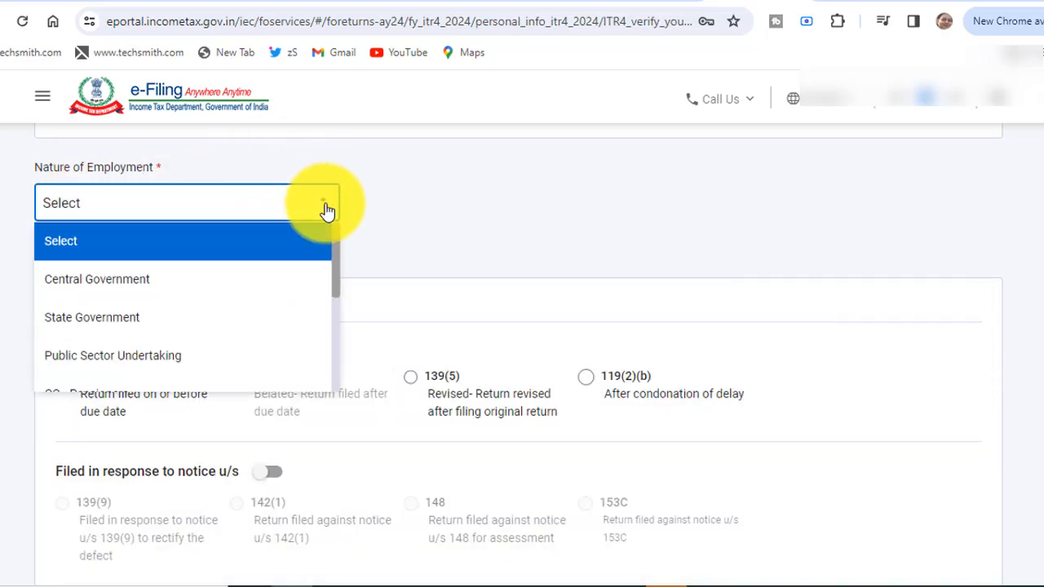
scroll(335, 229, down, 2)
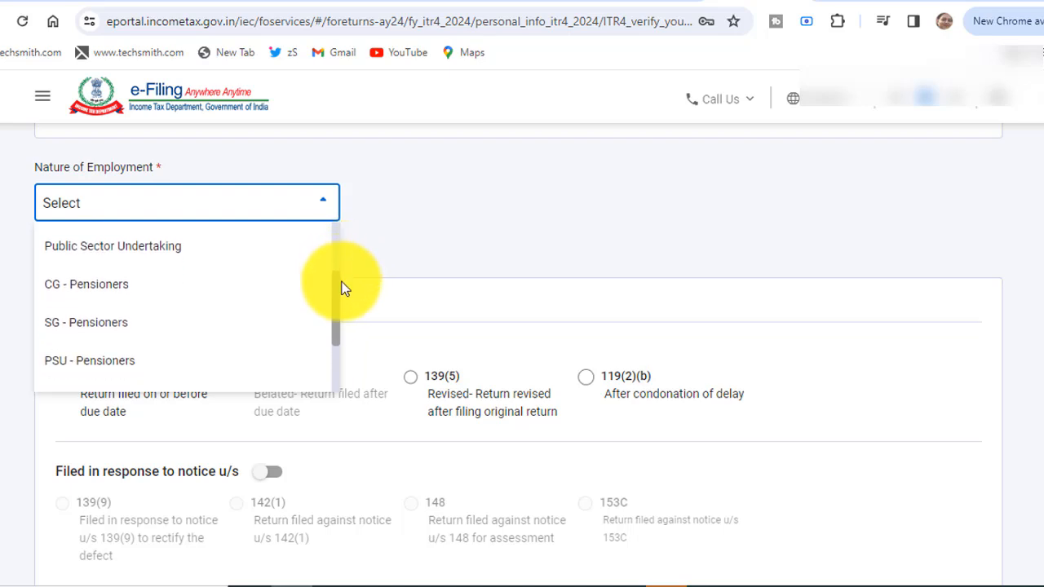
drag(340, 287, 341, 333)
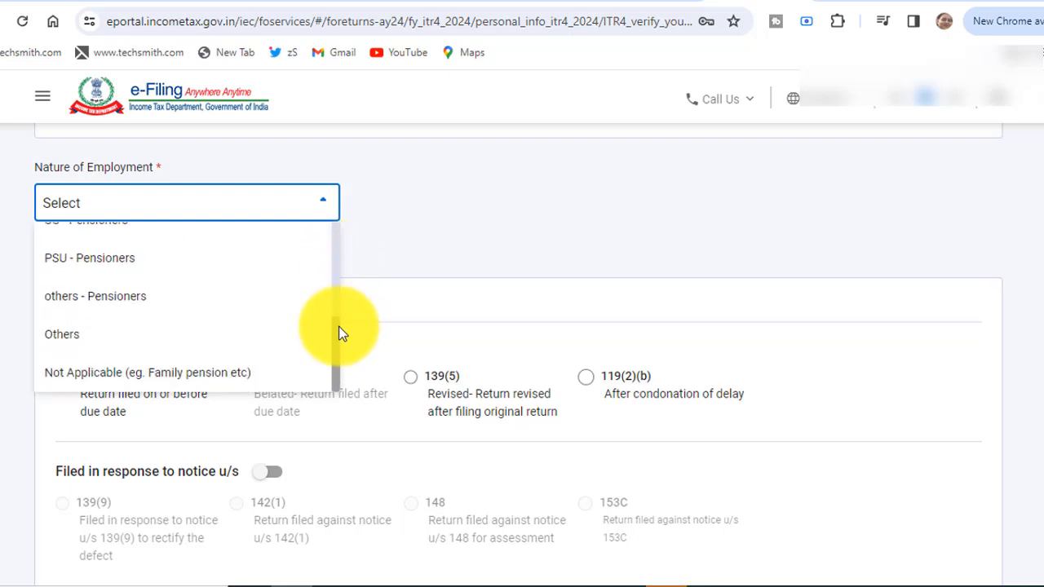
click(326, 335)
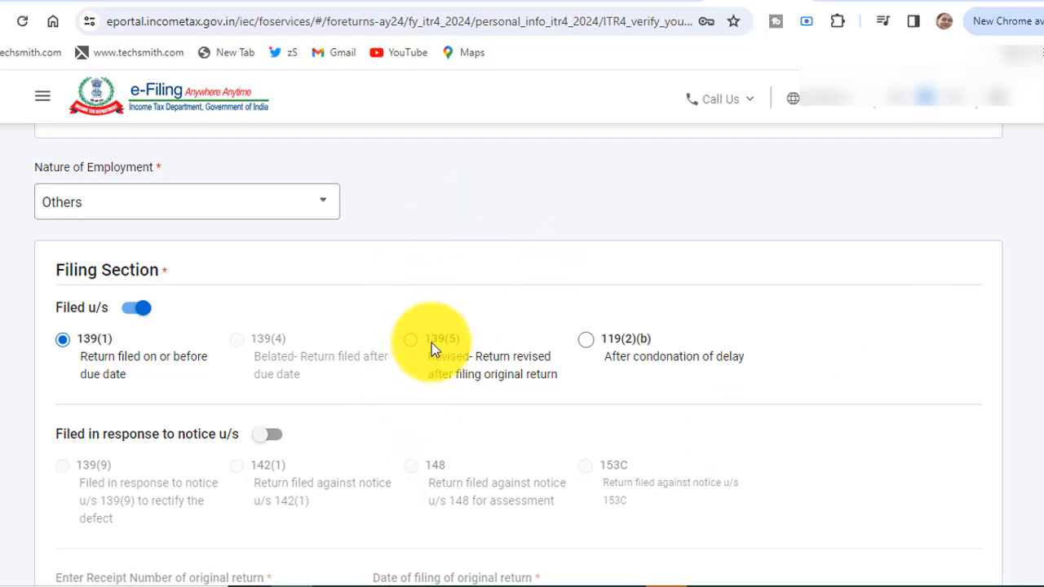
Answer 'Yes, within due date' to the 115BAC(6) opt-out question and begin the Form 10-IEA date.
scroll(695, 392, down, 5)
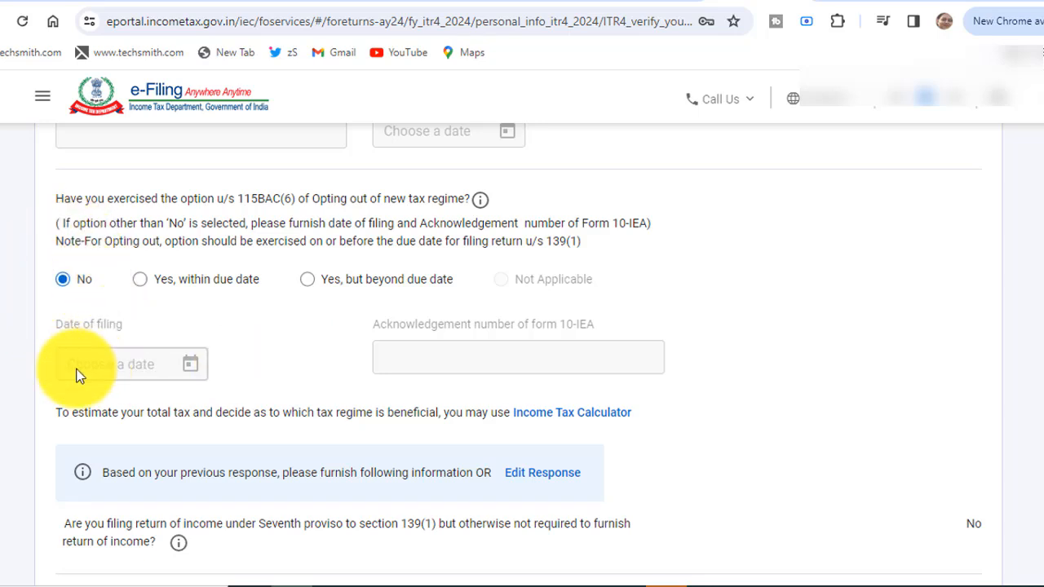
click(145, 281)
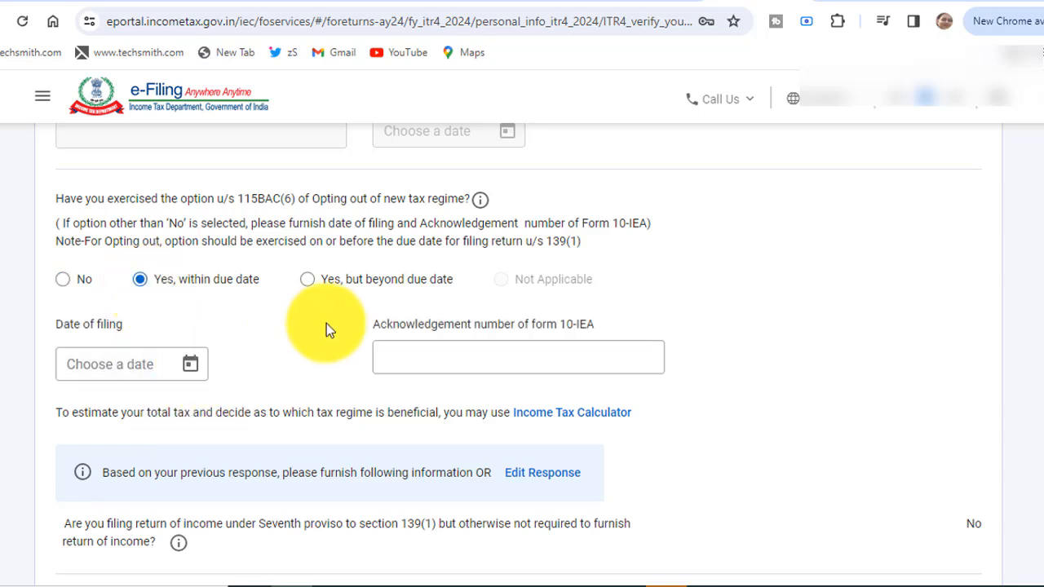
click(116, 367)
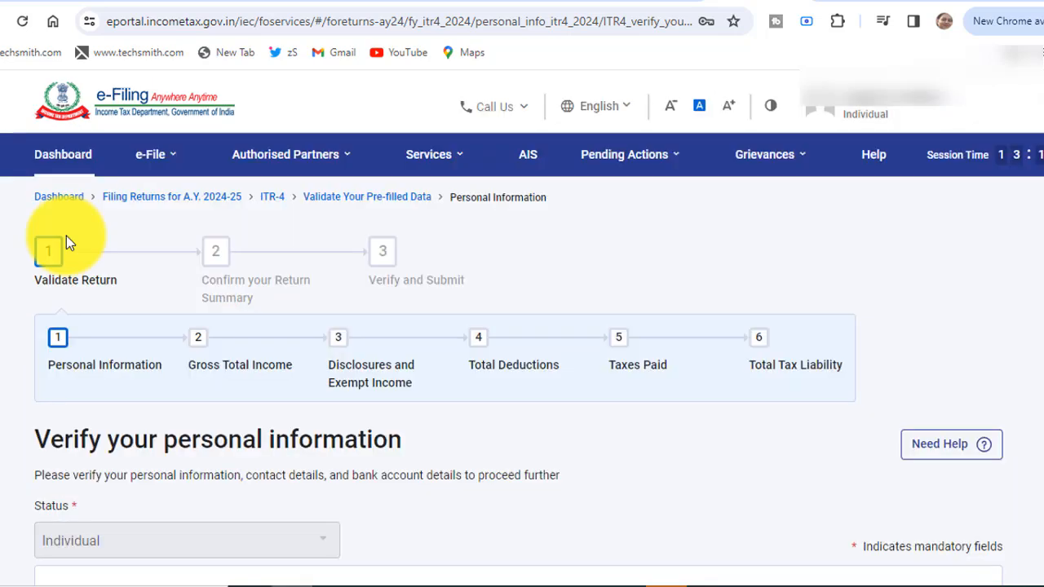
Start Form 10-IEA from File Income Tax Forms for A.Y. 2024-25.
click(177, 167)
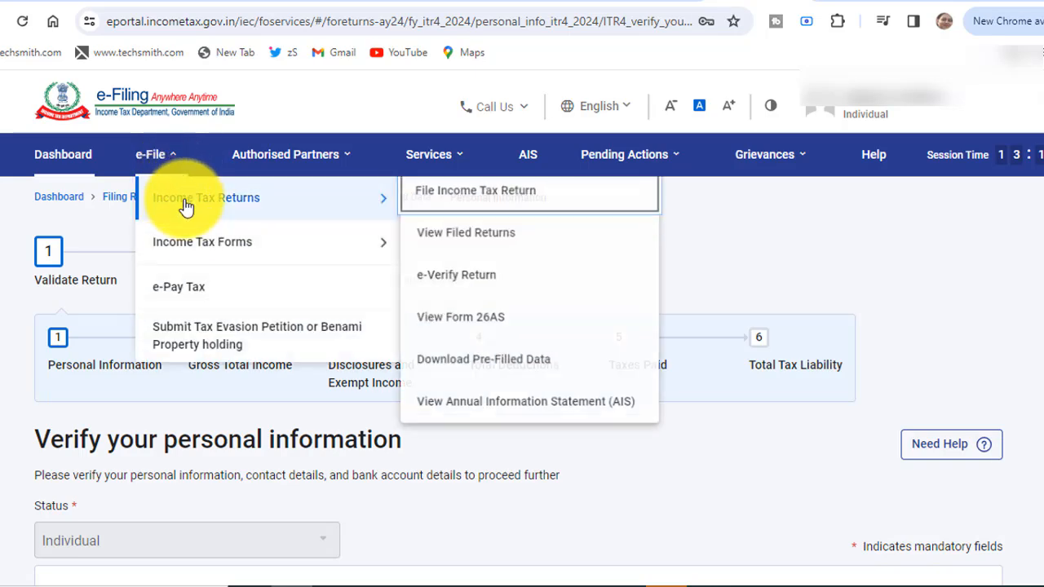
mouse_move(191, 249)
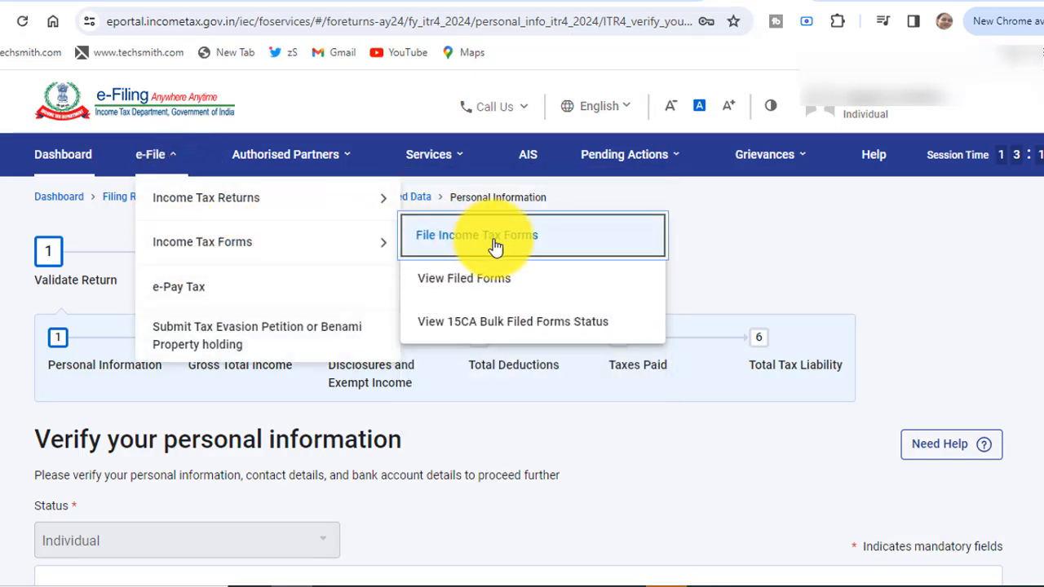
click(451, 237)
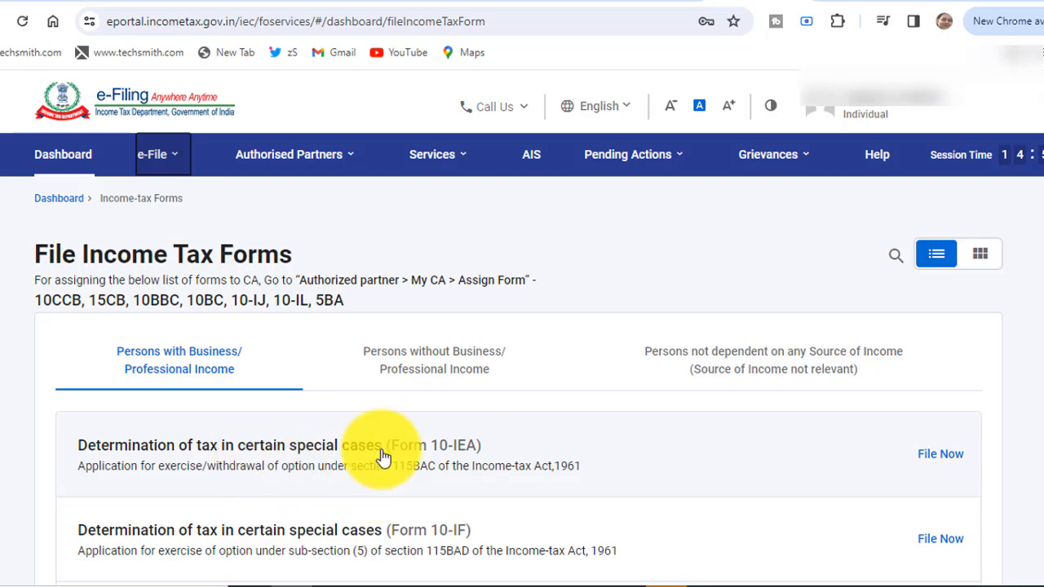
click(519, 468)
click(169, 282)
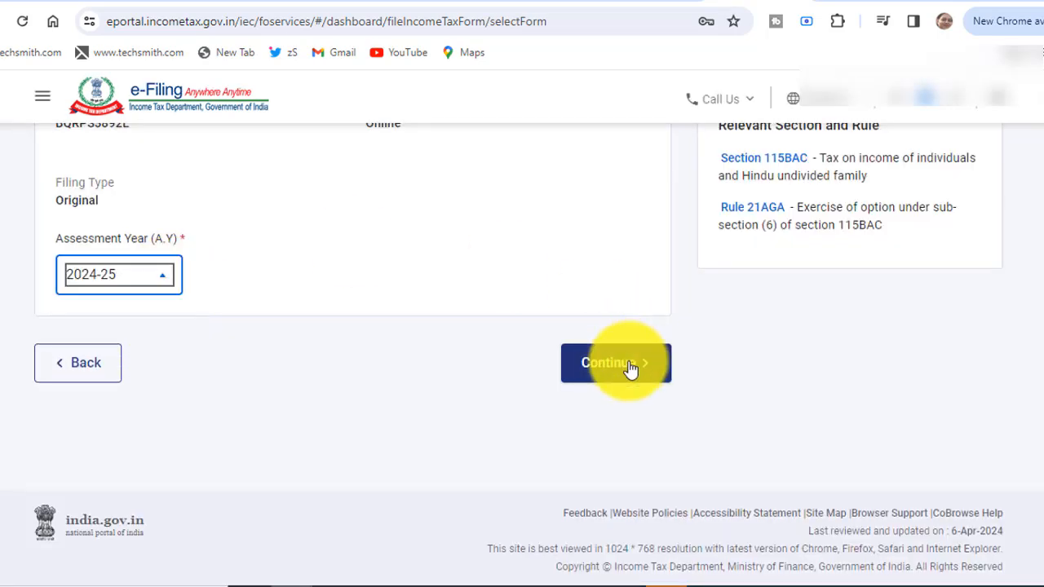
click(613, 364)
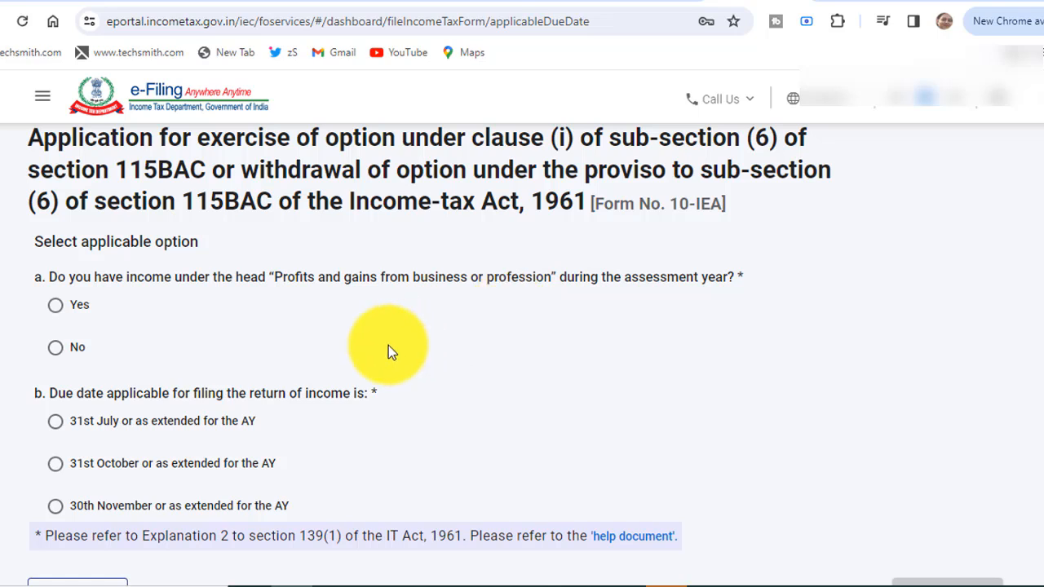
Answer Yes to business income and choose the 31st July due date, then continue.
click(55, 306)
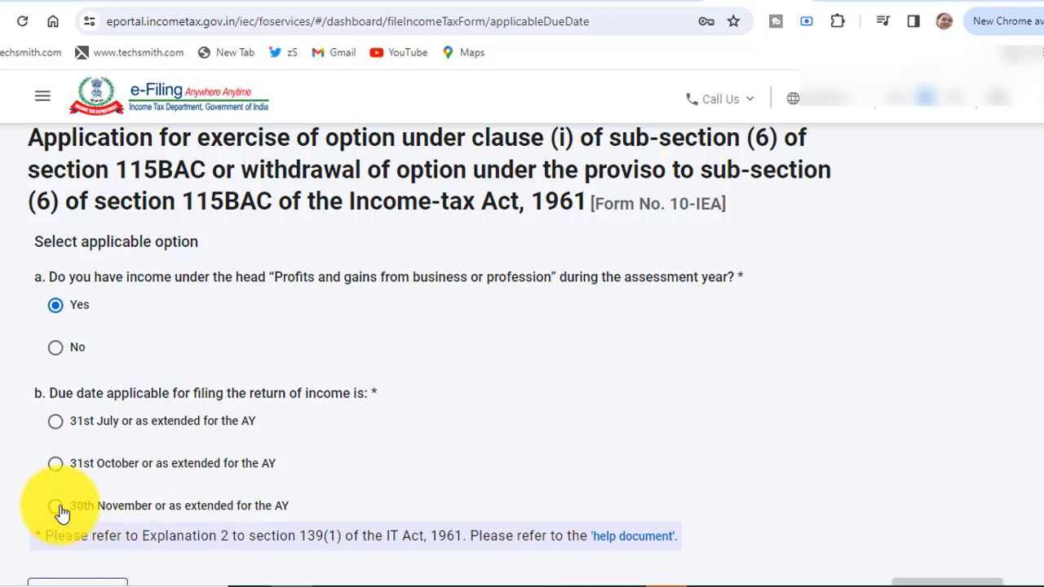
click(58, 429)
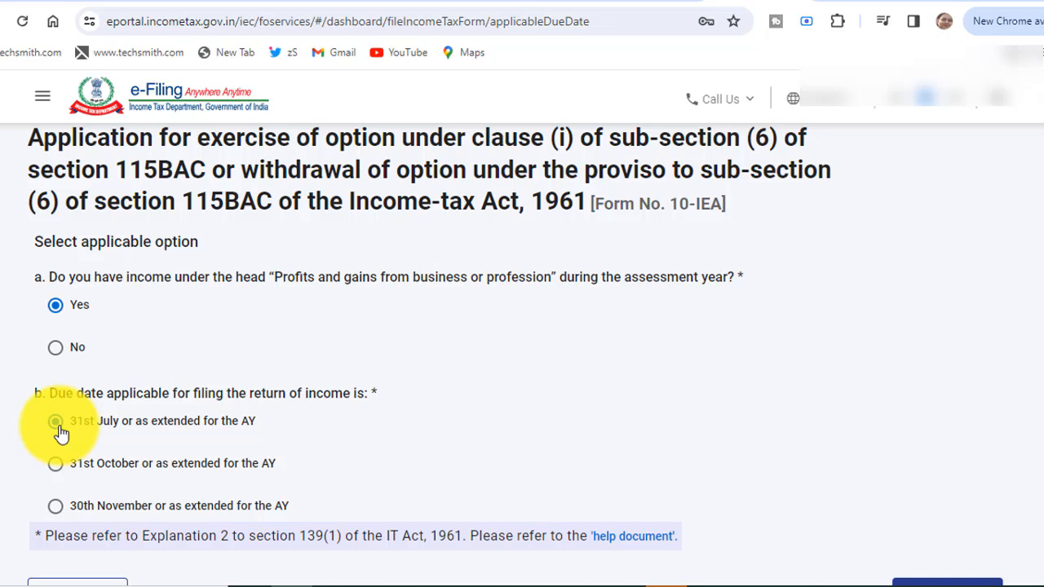
scroll(950, 489, down, 1)
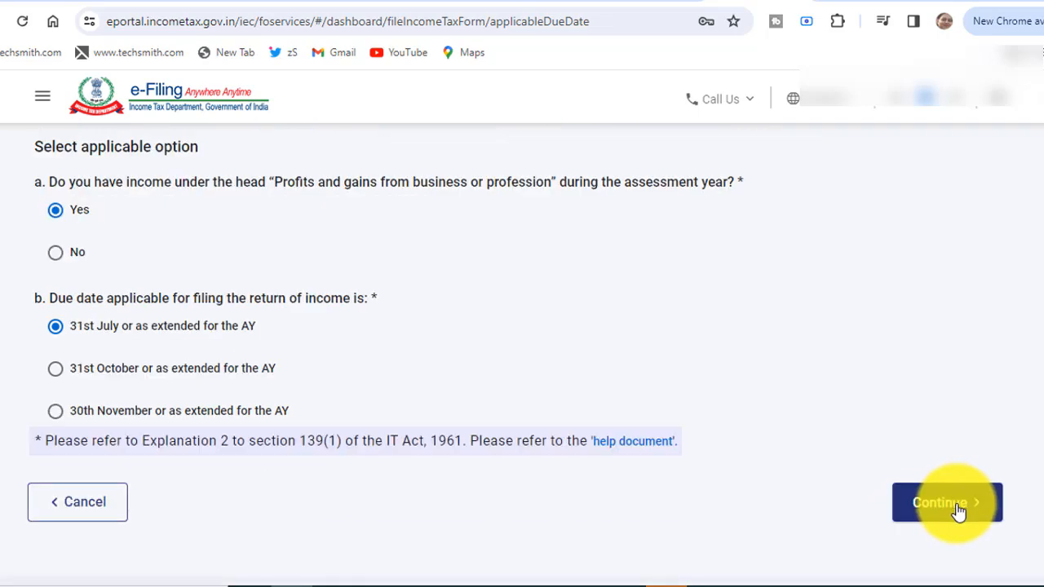
click(959, 510)
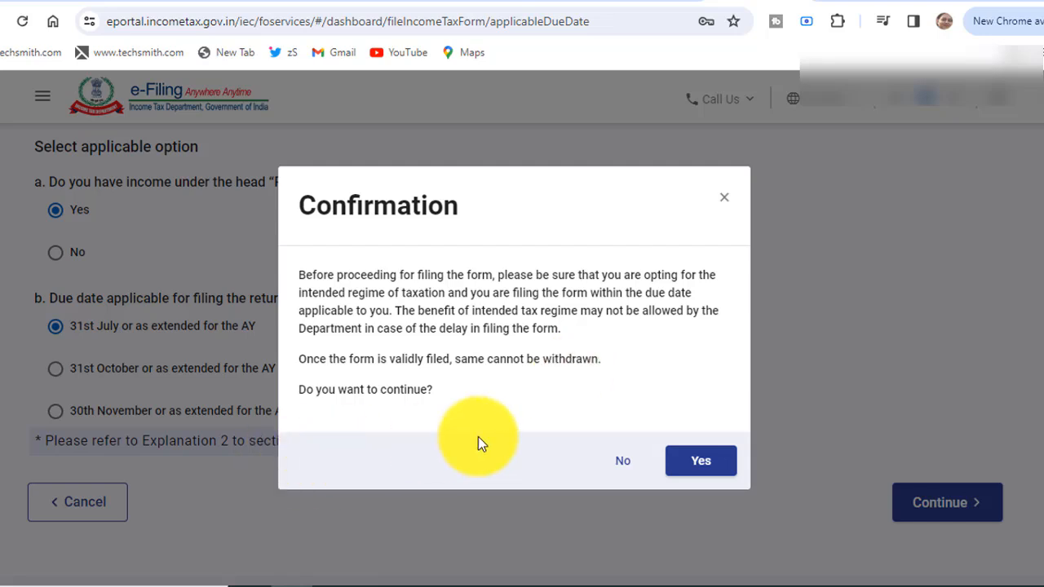
Accept the confirmation to proceed with Form 10-IEA.
click(695, 462)
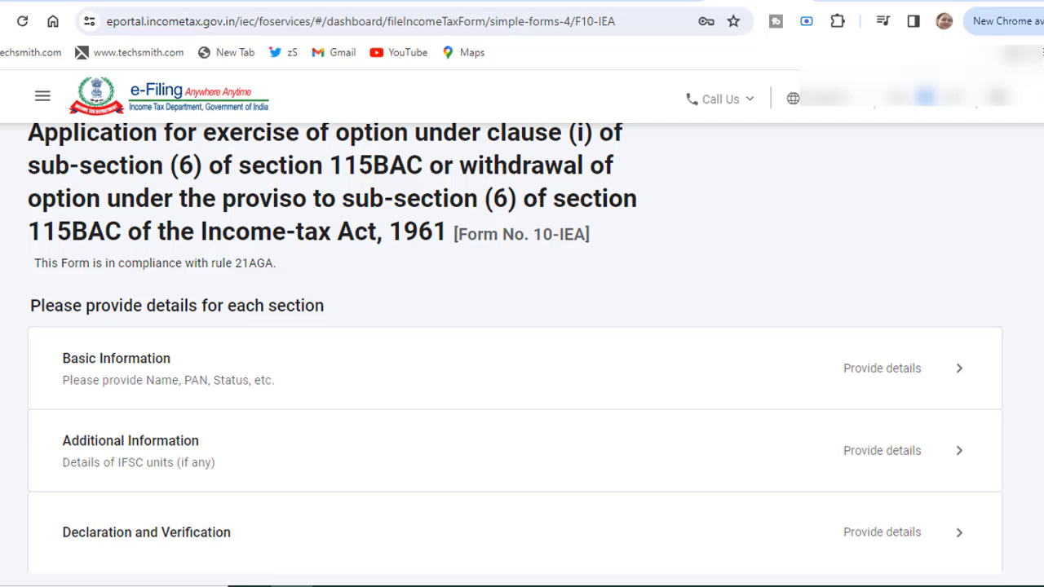
scroll(516, 354, down, 1)
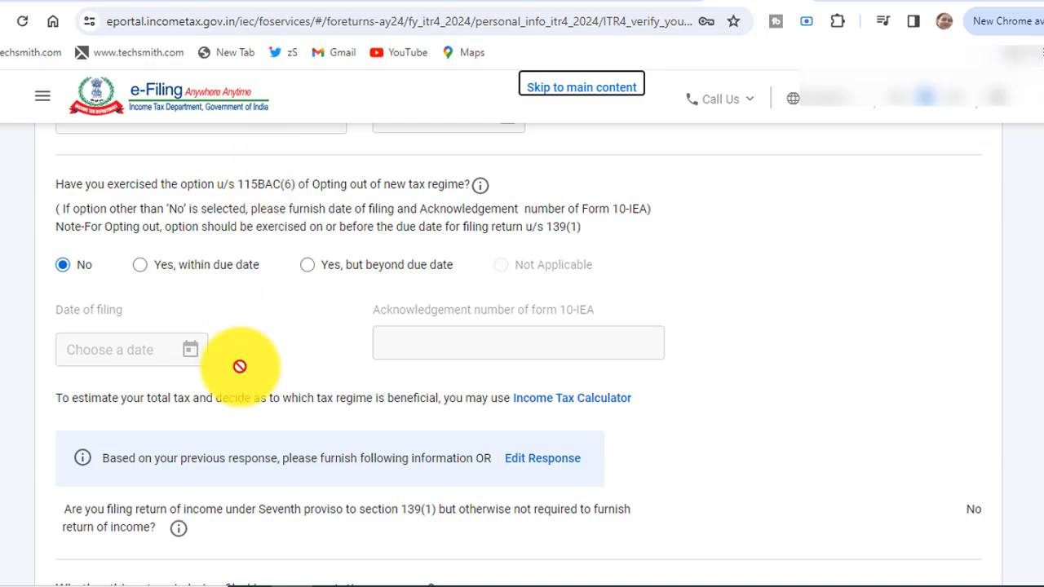
Review the bank account cards and confirm the personal information page.
scroll(239, 366, down, 3)
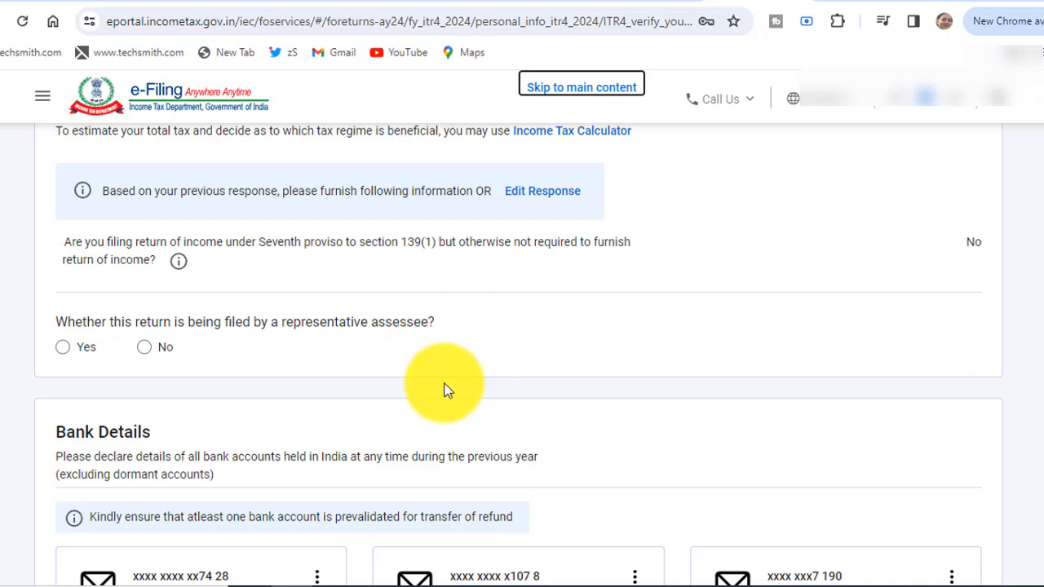
scroll(150, 348, down, 4)
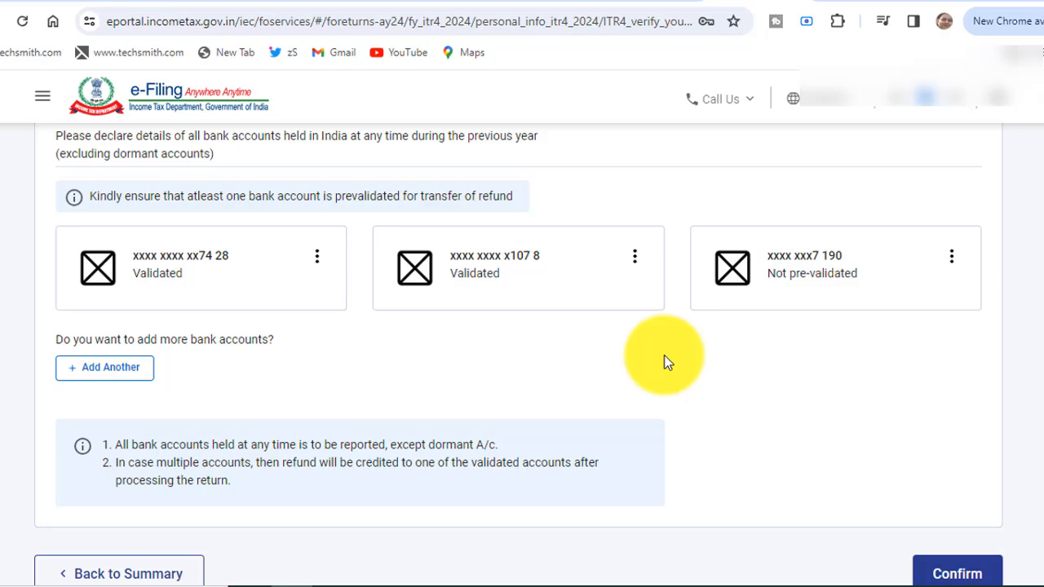
click(942, 572)
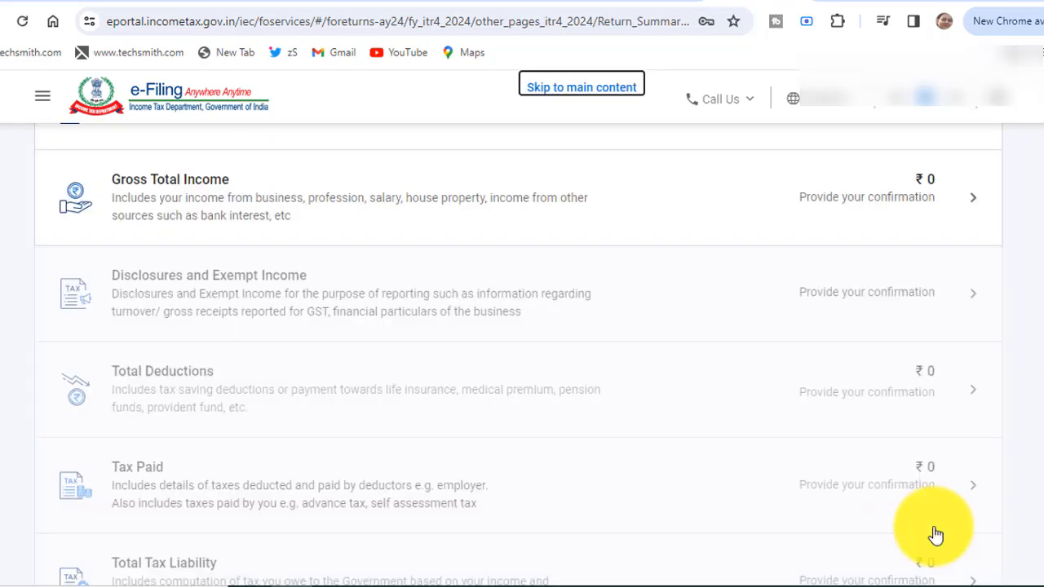
Open Gross Total Income and look through the Salary Exemption questions.
click(493, 225)
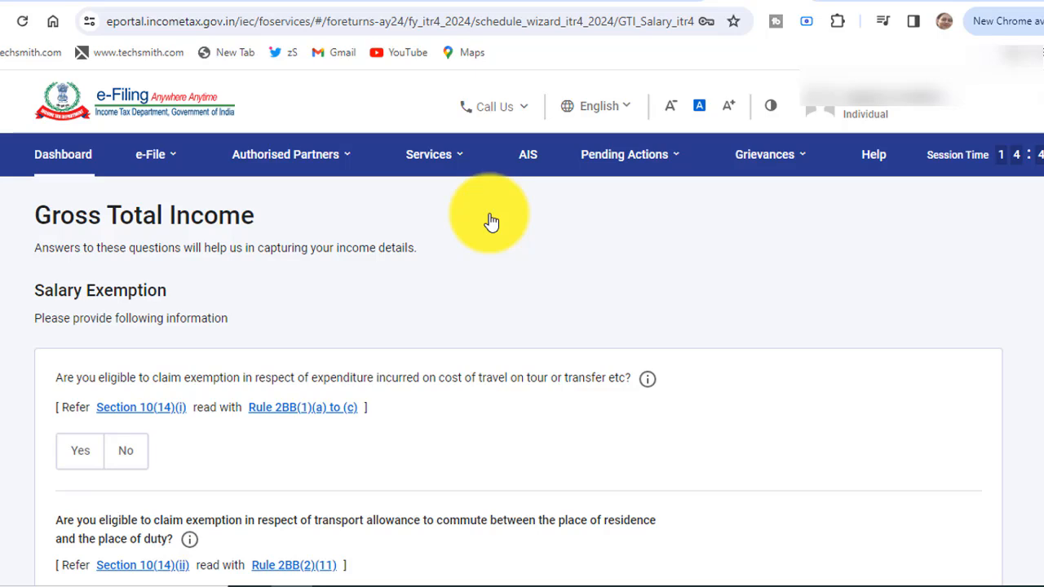
scroll(491, 222, down, 3)
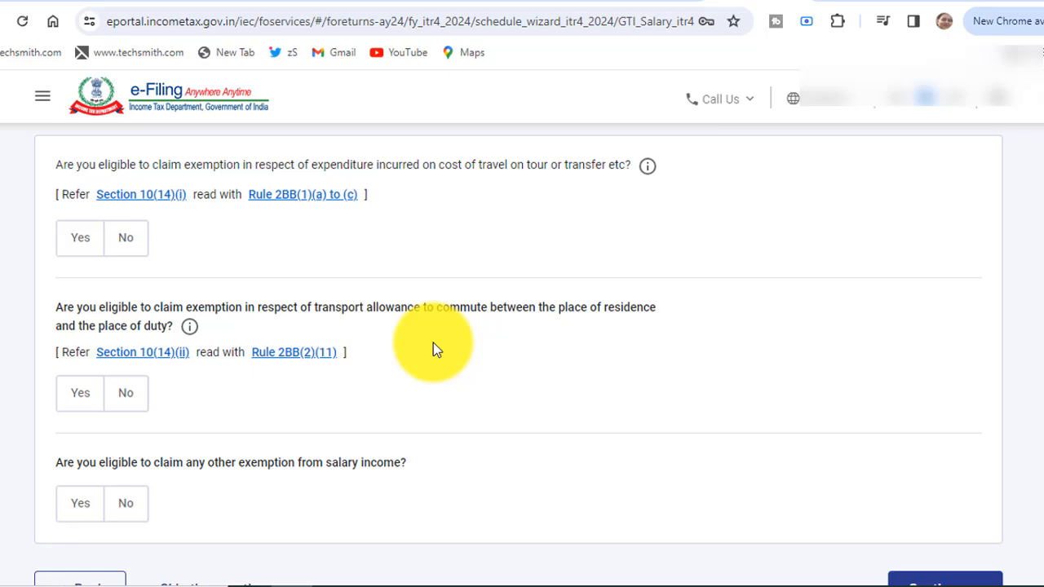
scroll(433, 342, down, 2)
Continue past the exemption questions and review the income heads, all at ₹0.
click(971, 538)
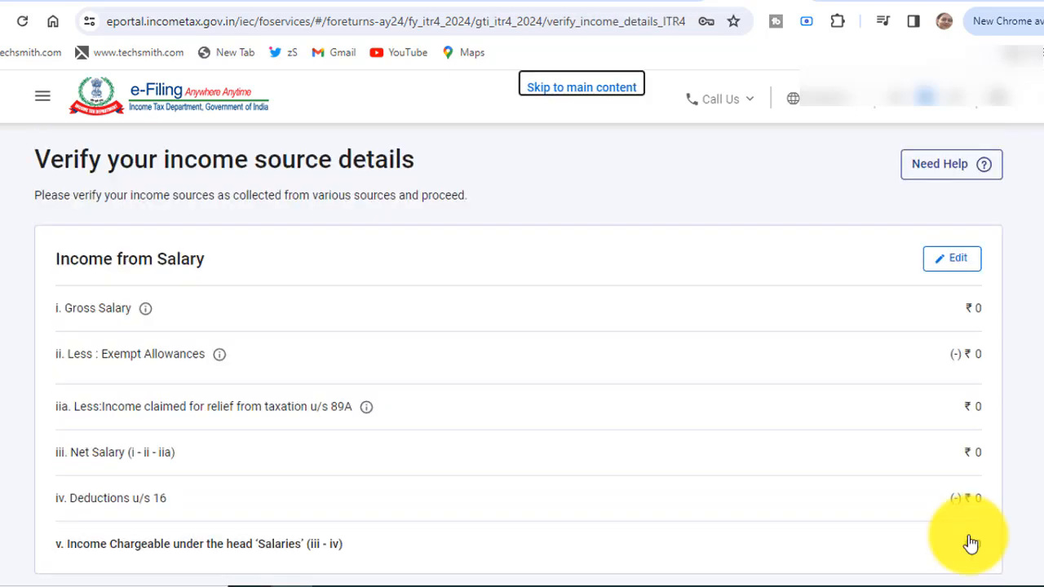
scroll(970, 544, down, 5)
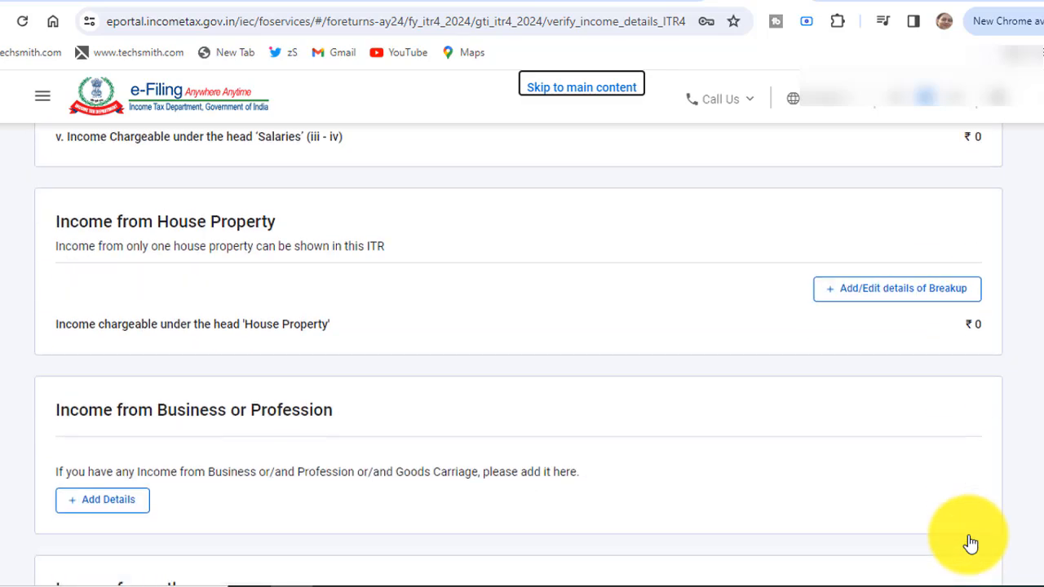
scroll(971, 544, down, 5)
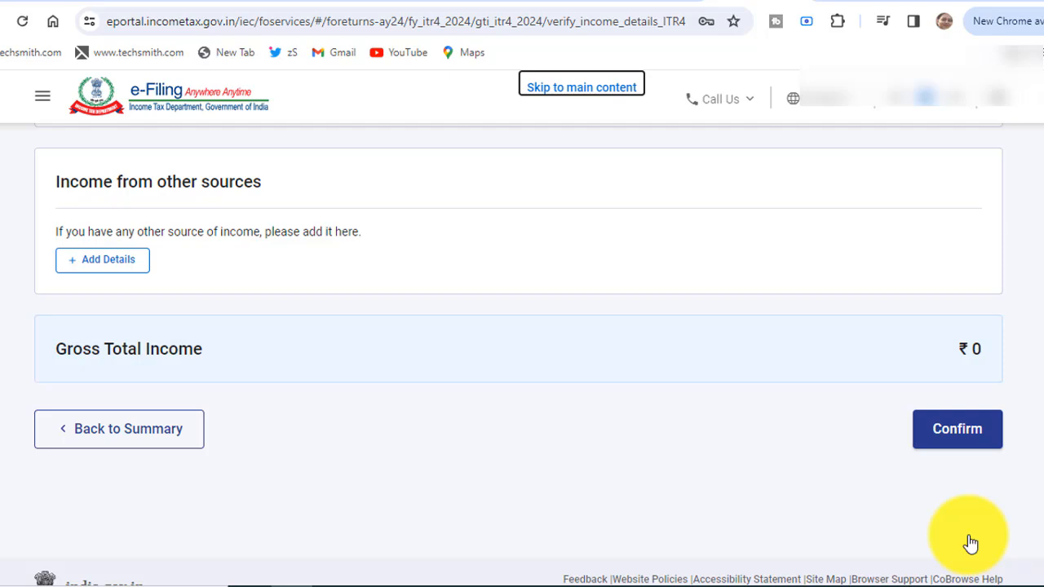
scroll(970, 544, up, 10)
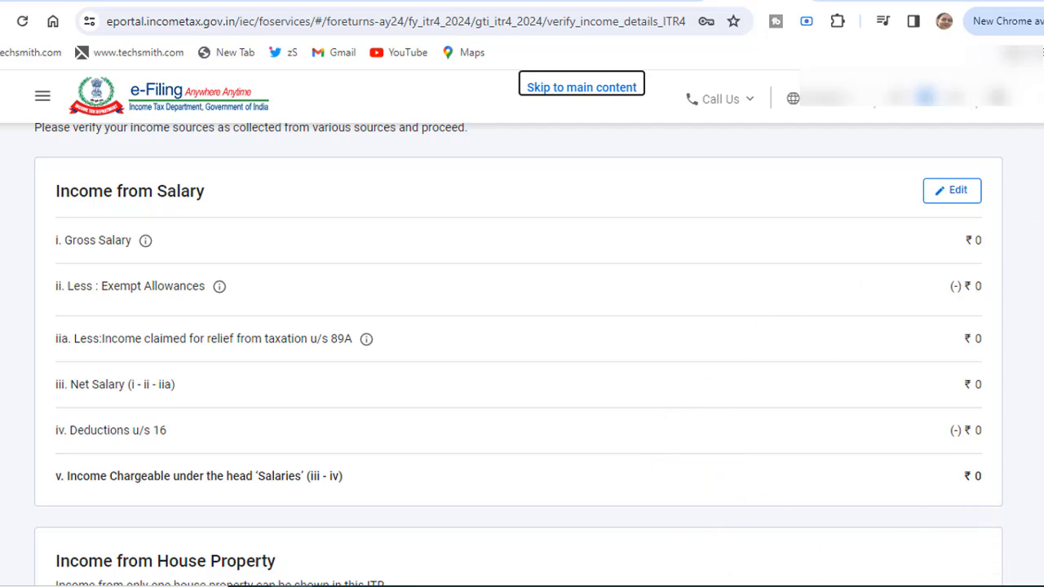
Enter 300000 as section 17(1) salary and save, giving ₹2,50,000 chargeable under Salaries.
click(955, 201)
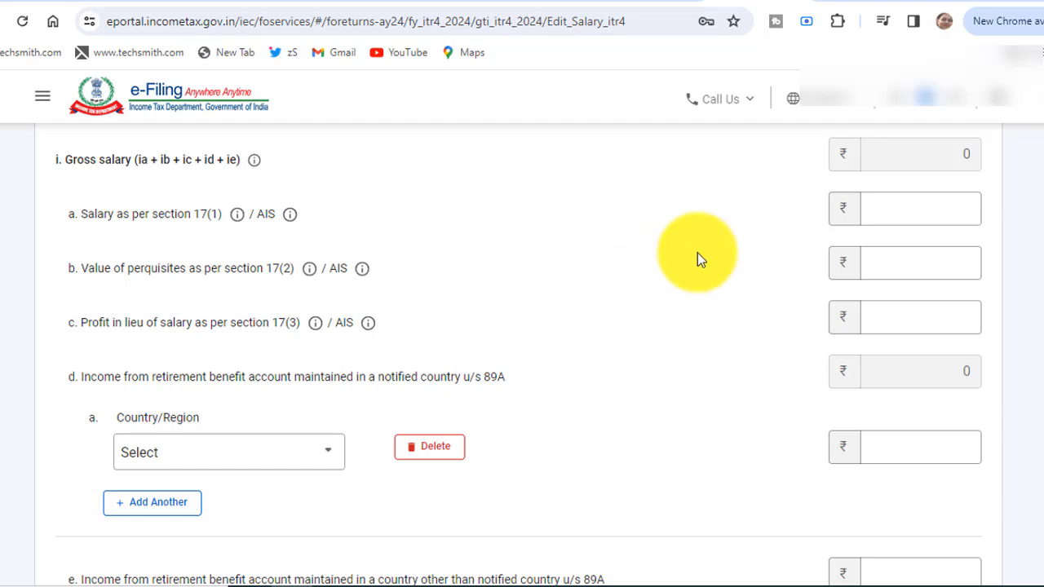
click(925, 210)
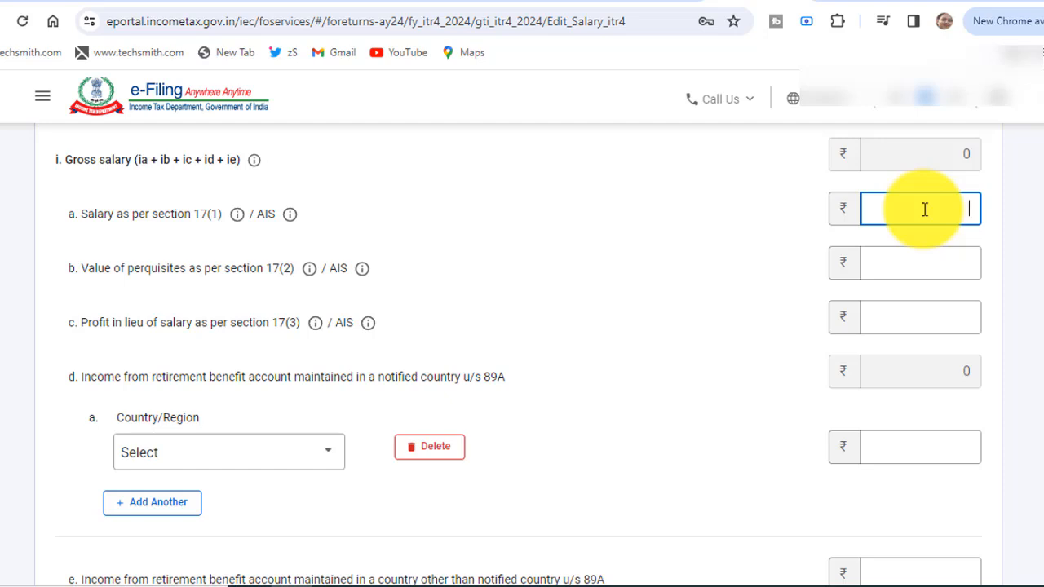
text(300000)
click(776, 267)
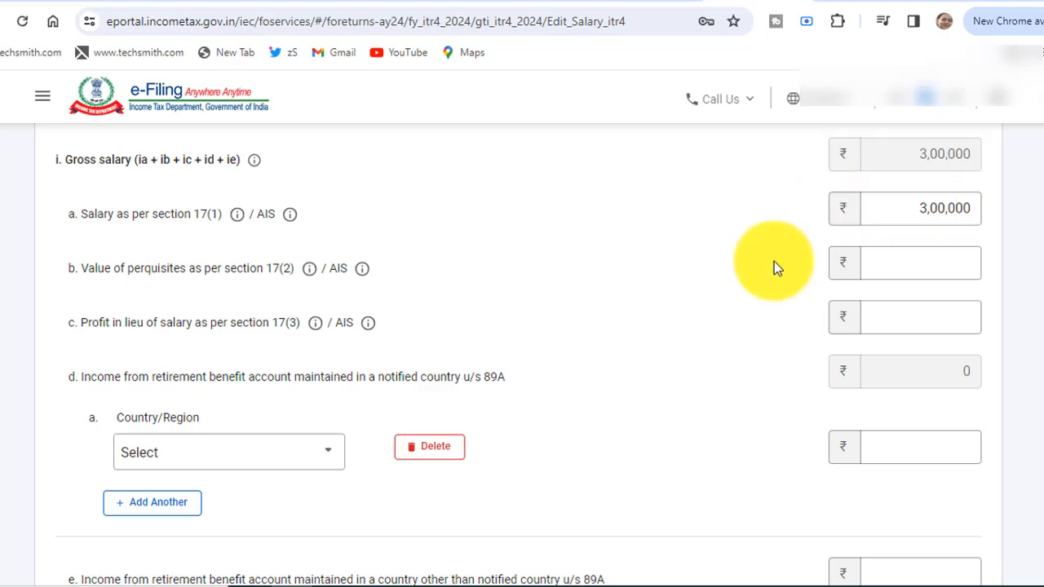
scroll(775, 262, down, 10)
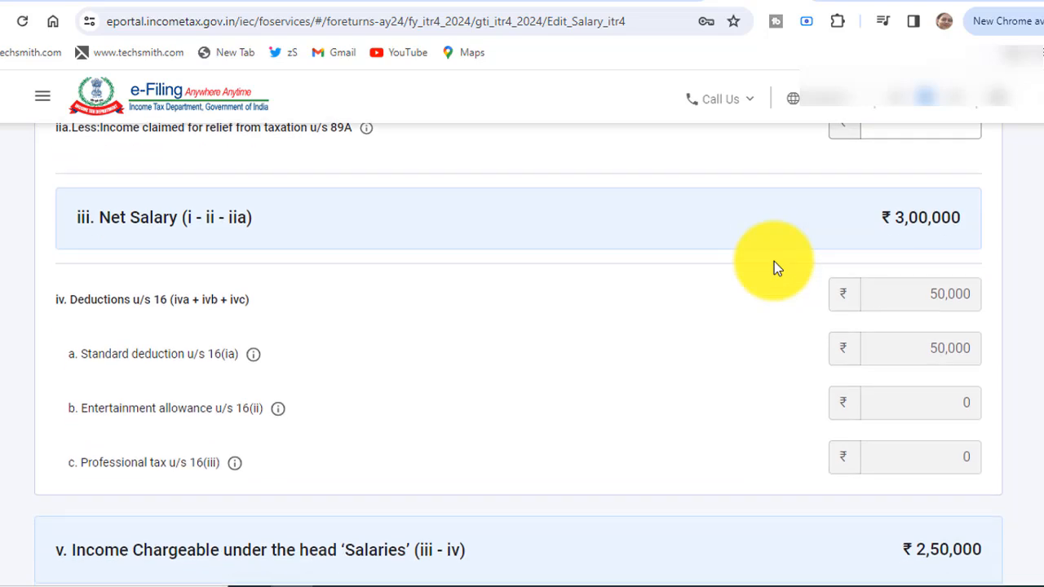
scroll(774, 261, down, 1)
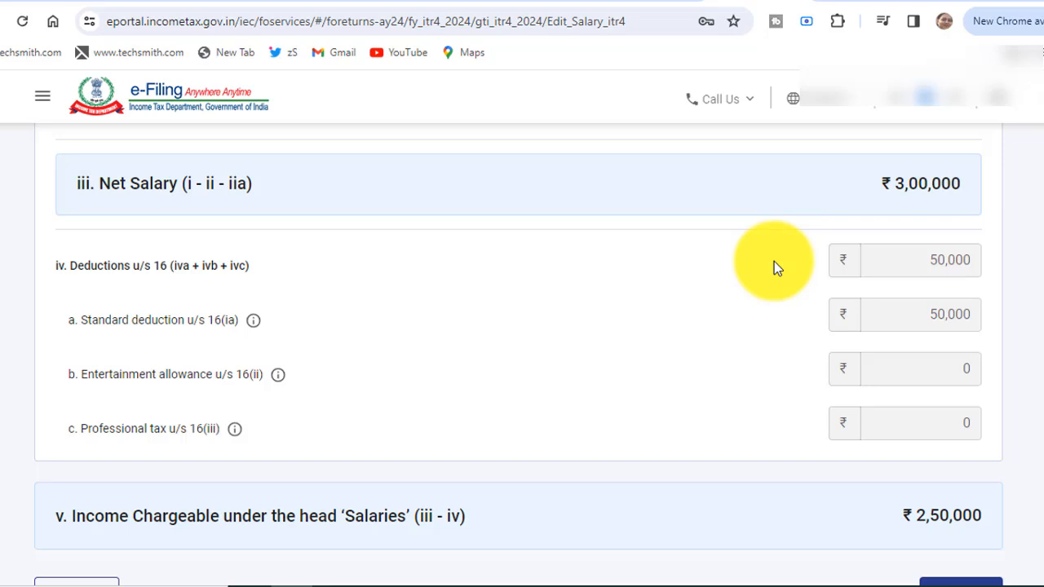
scroll(774, 261, down, 3)
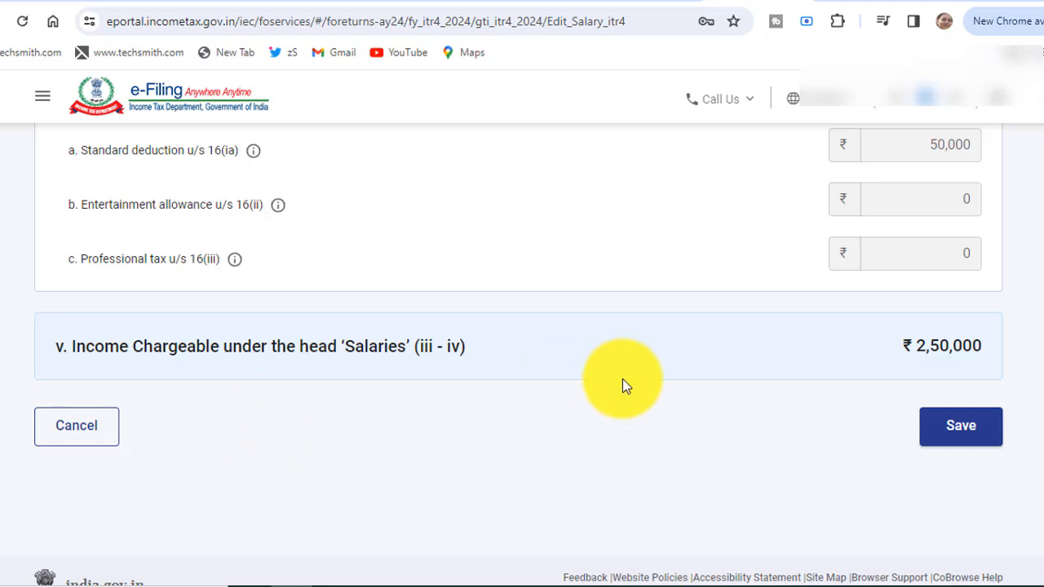
click(969, 434)
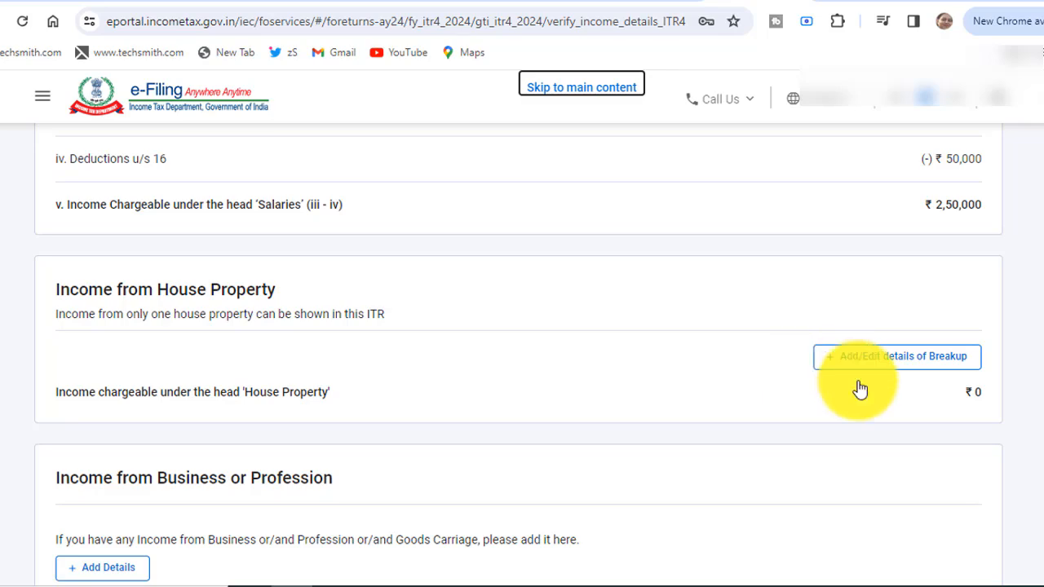
Add a Let Out house property with ₹1,20,000 gross rent and ₹80,000 interest on borrowed capital.
click(897, 363)
click(285, 448)
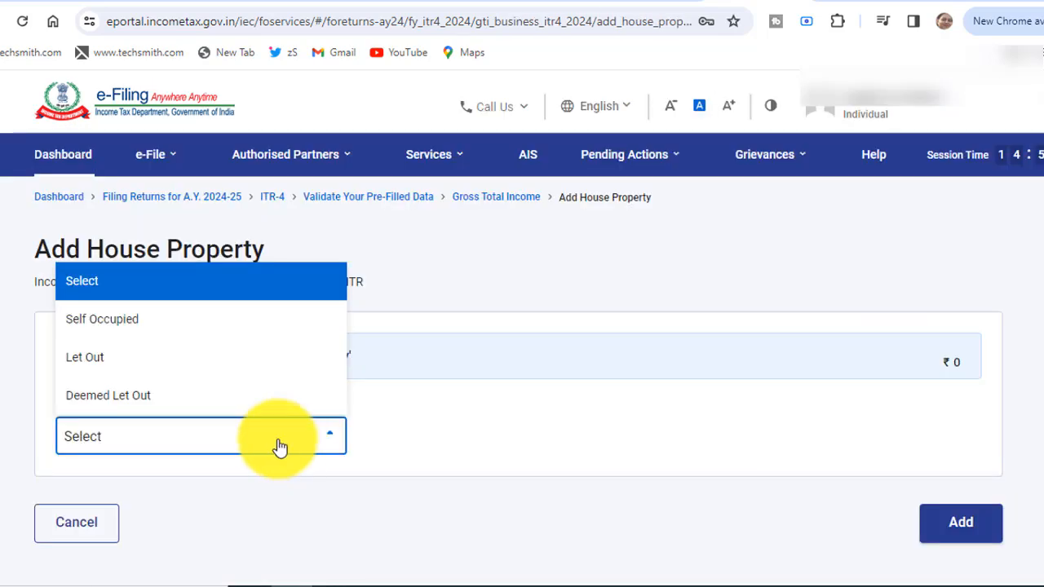
click(113, 359)
scroll(447, 345, down, 3)
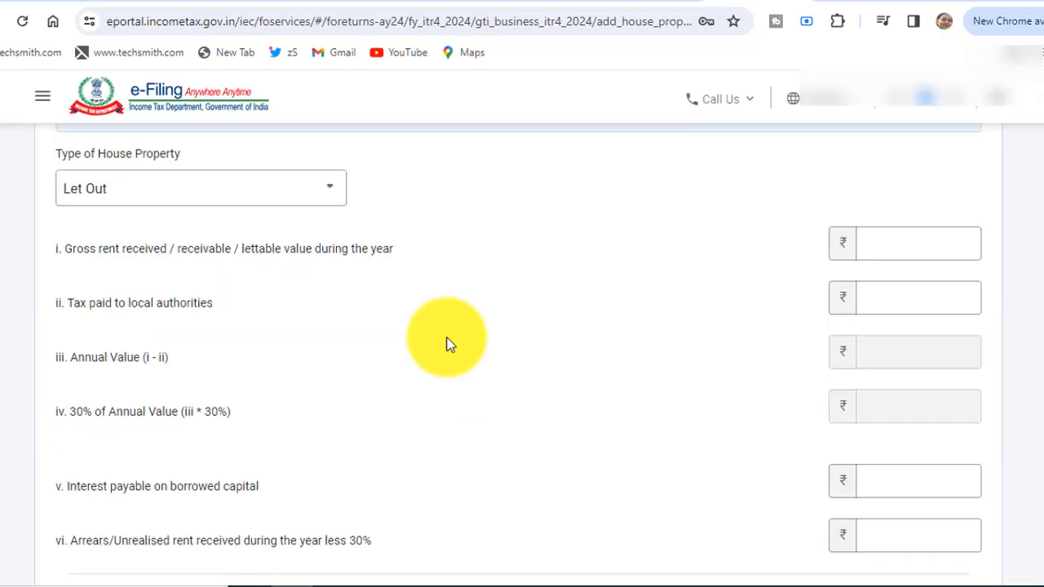
click(894, 250)
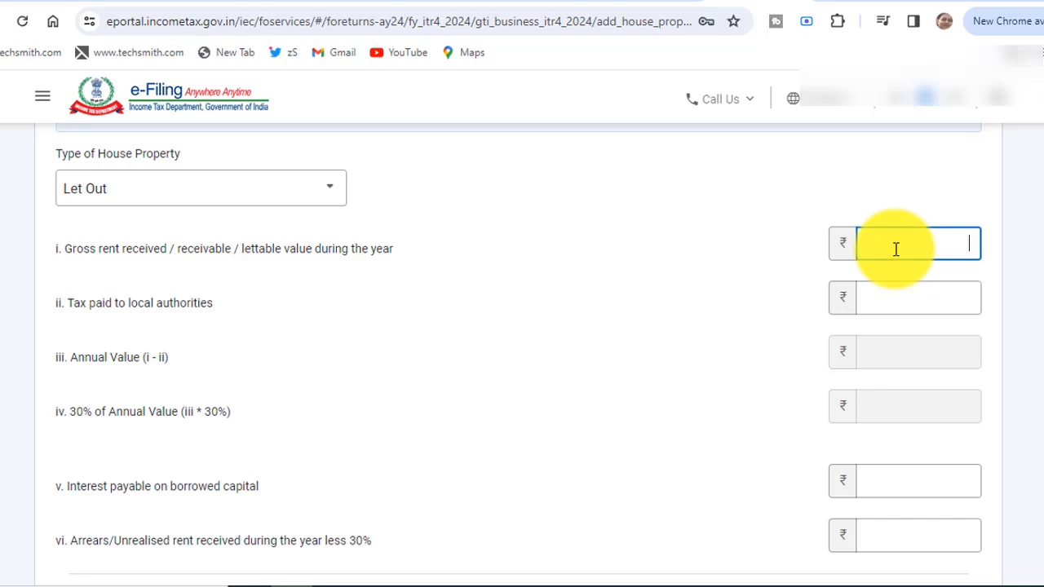
text(120000)
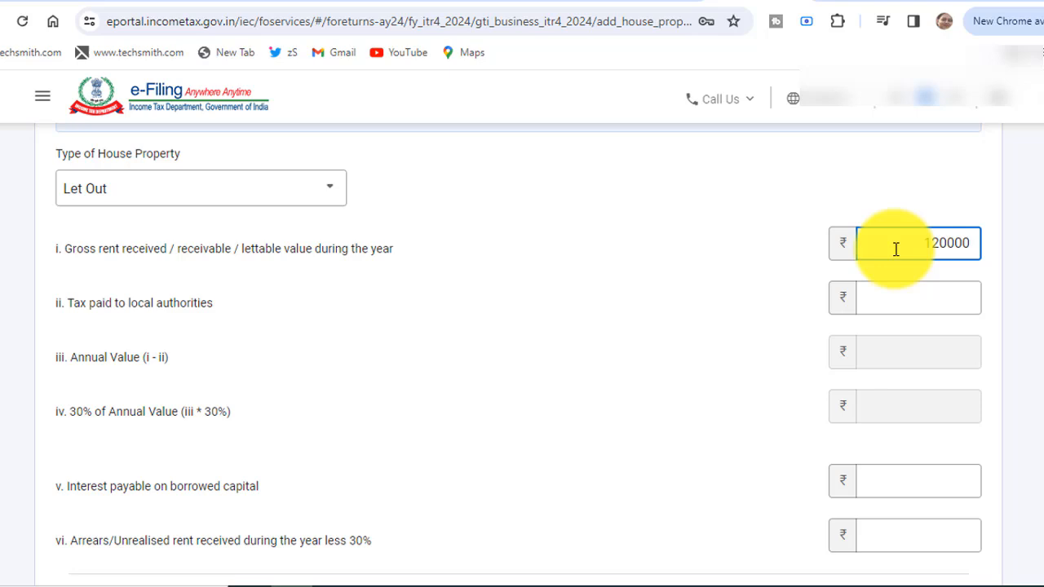
click(730, 298)
scroll(729, 298, down, 1)
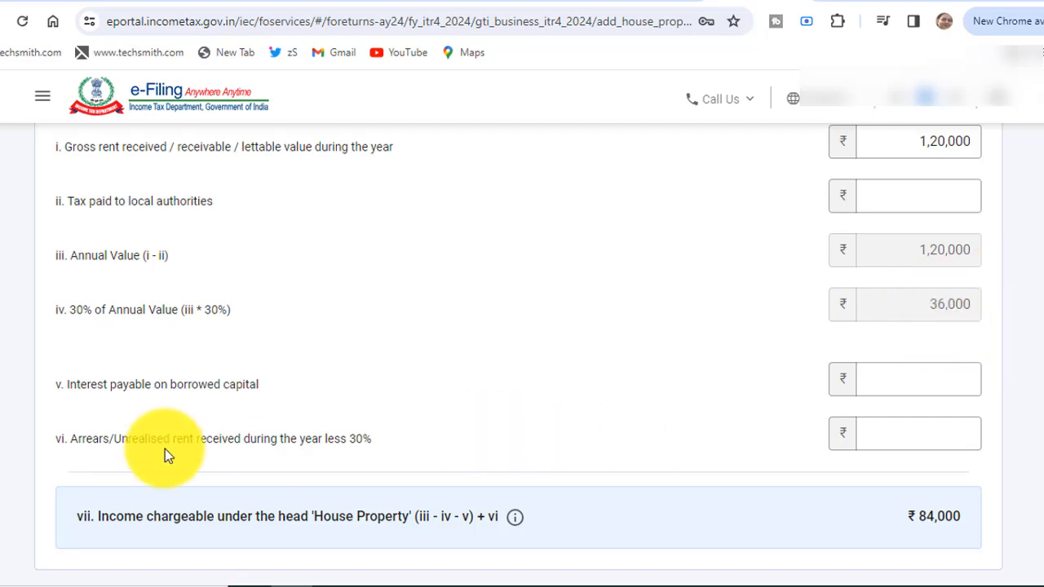
click(872, 384)
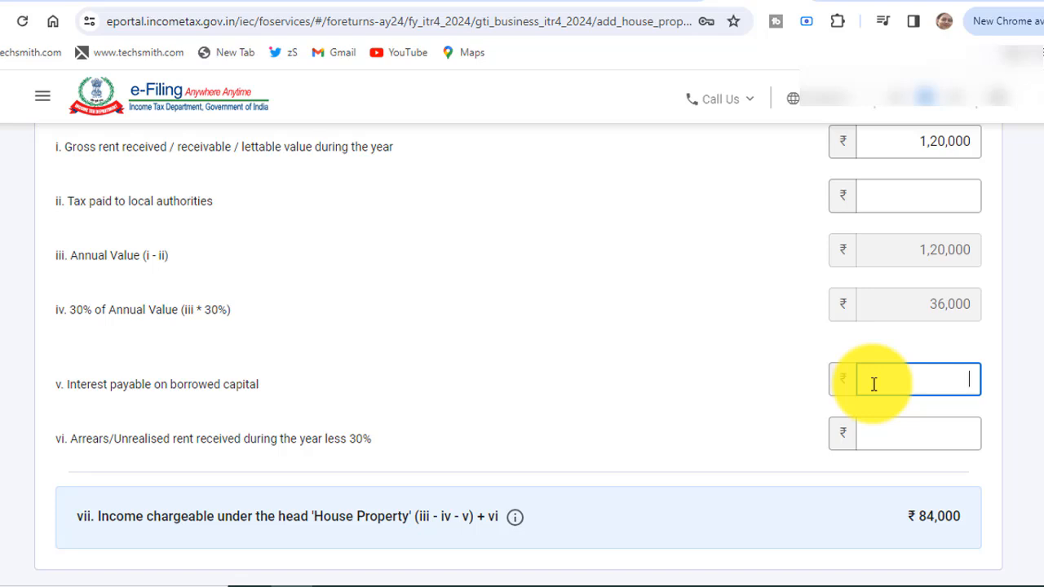
text(80000)
scroll(783, 374, down, 2)
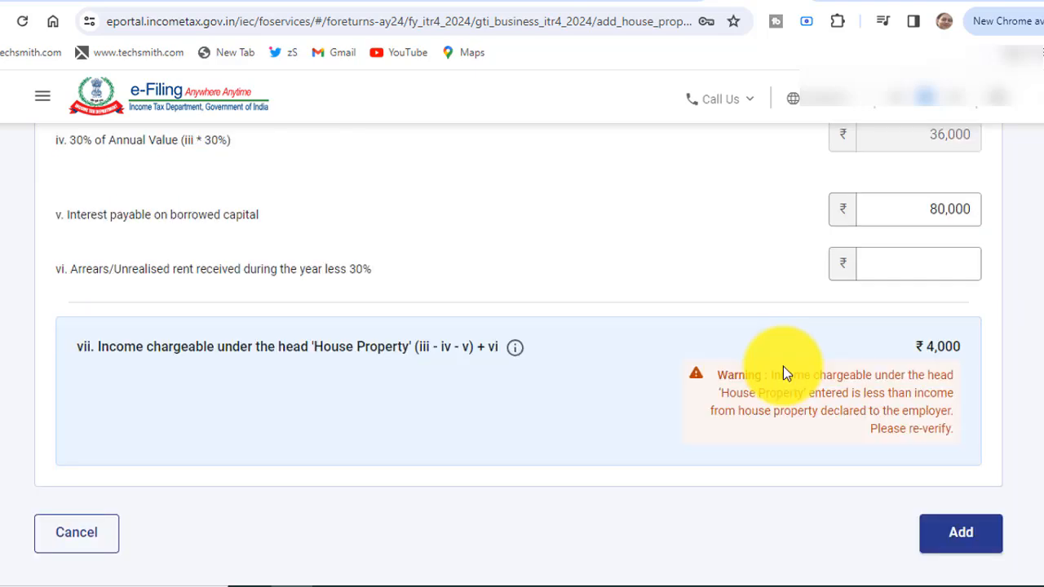
click(959, 535)
Start a new business income entry and name the business 'xyx'.
scroll(953, 553, down, 5)
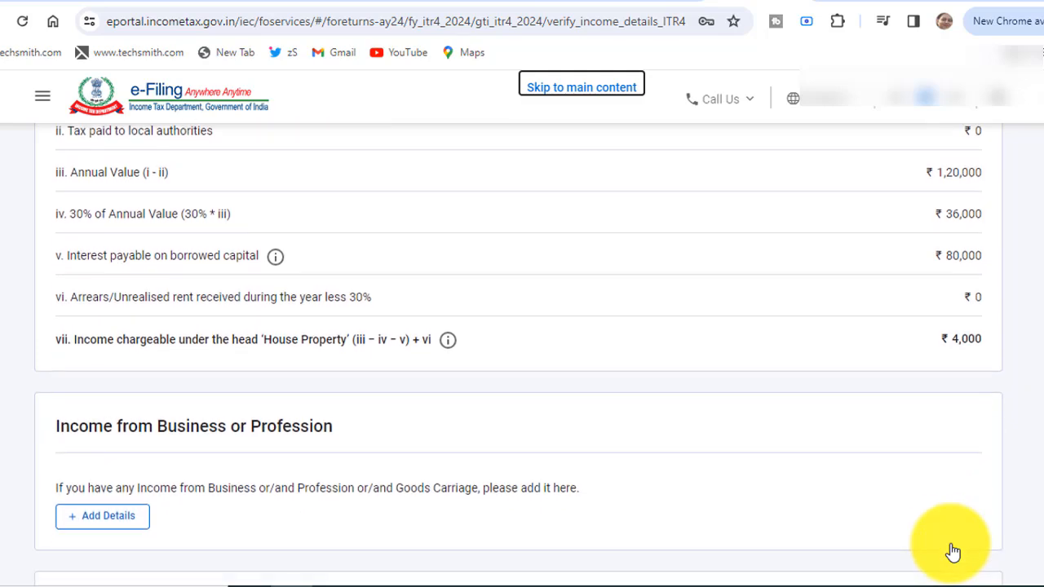
scroll(953, 553, down, 1)
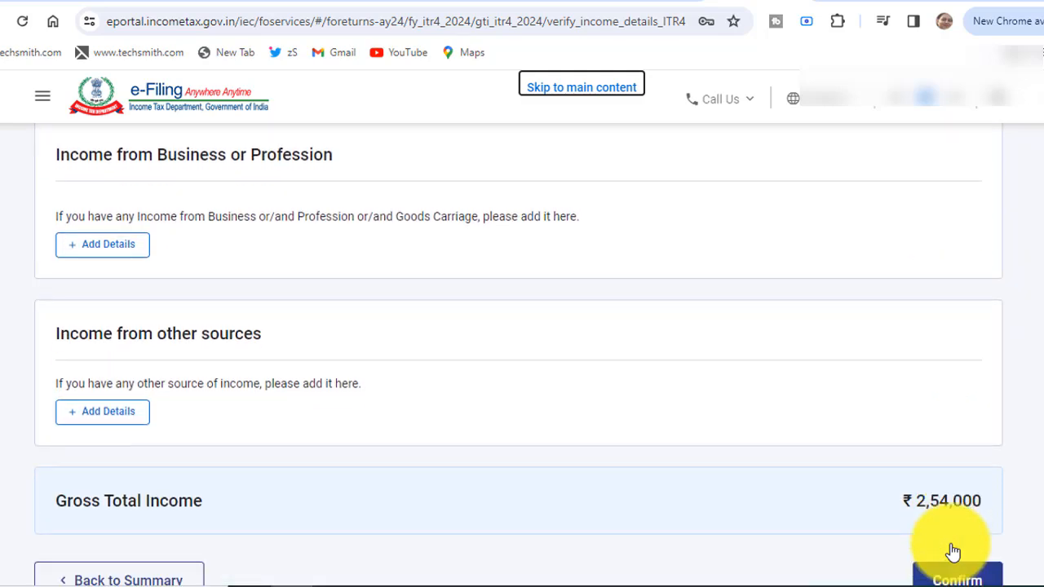
click(111, 248)
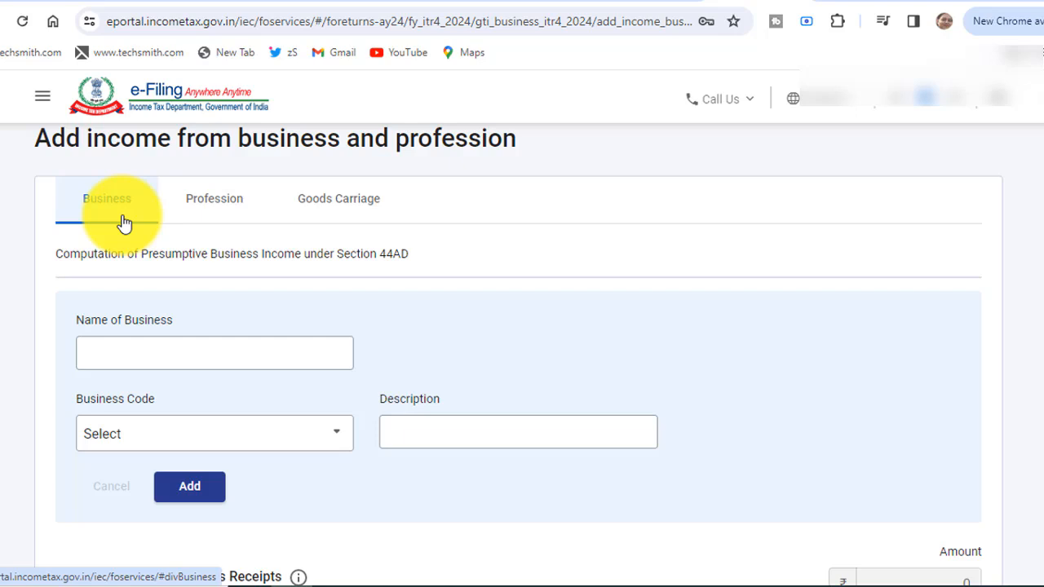
scroll(123, 222, down, 1)
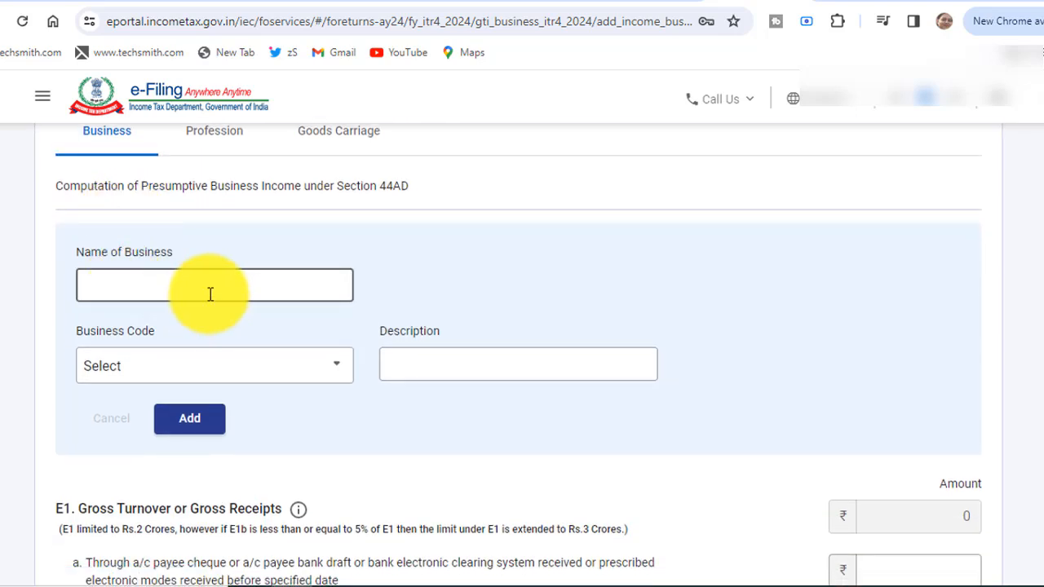
click(210, 293)
text(rrrrrr)
key(BackSpace)
key(BackSpace)
key(BackSpace)
key(BackSpace)
key(BackSpace)
key(BackSpace)
text(xyx)
Choose business code 21008-Other services n.e.c. and add the business to the computation.
click(228, 372)
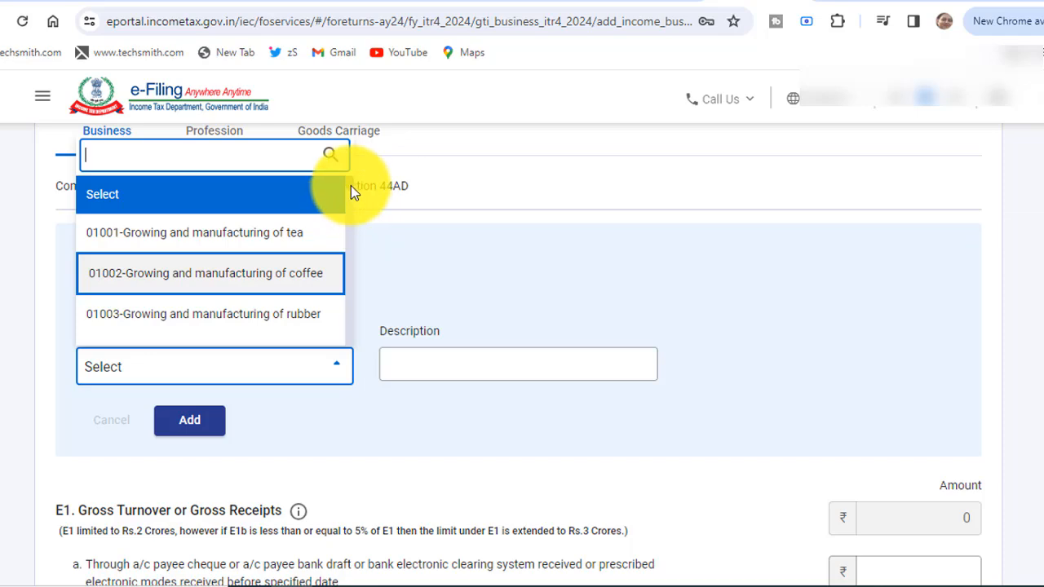
drag(350, 185, 354, 253)
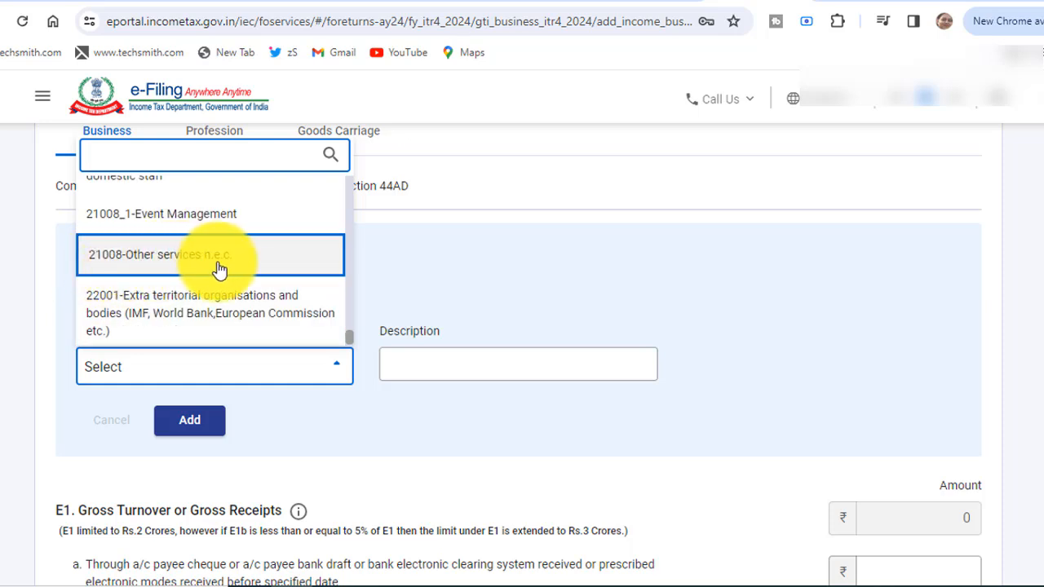
click(270, 254)
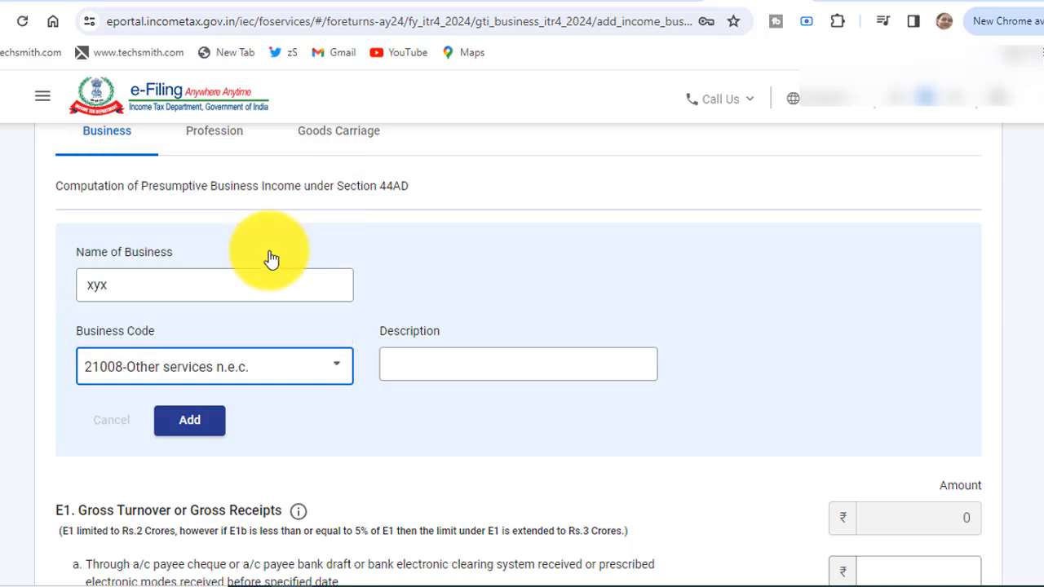
click(477, 290)
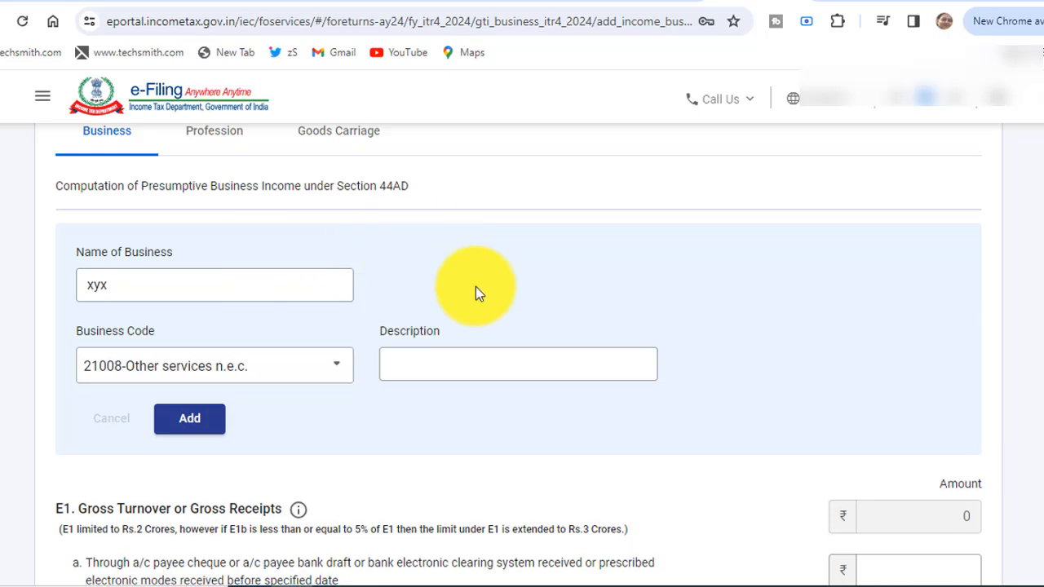
click(492, 363)
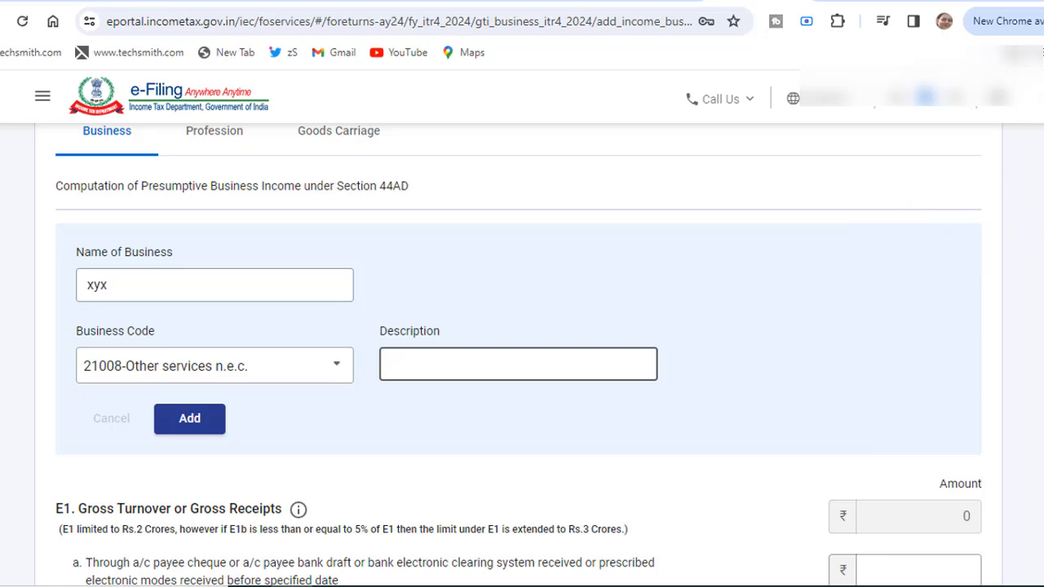
click(212, 421)
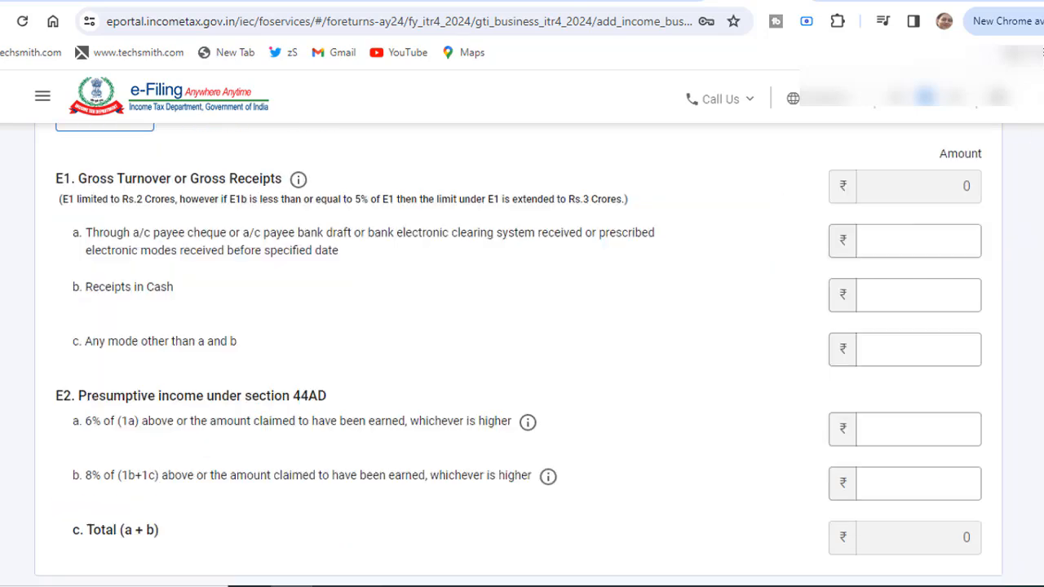
Enter ₹30,00,000 bank receipts in E1(a) and ₹1,00,000 cash in E1(b), leaving E1(c) blank.
scroll(519, 351, down, 1)
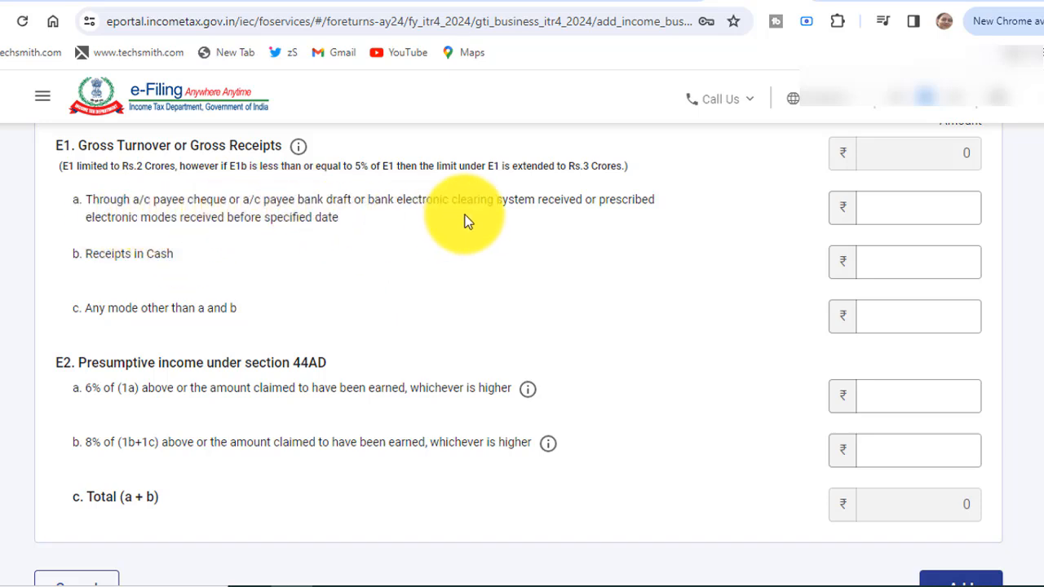
click(909, 214)
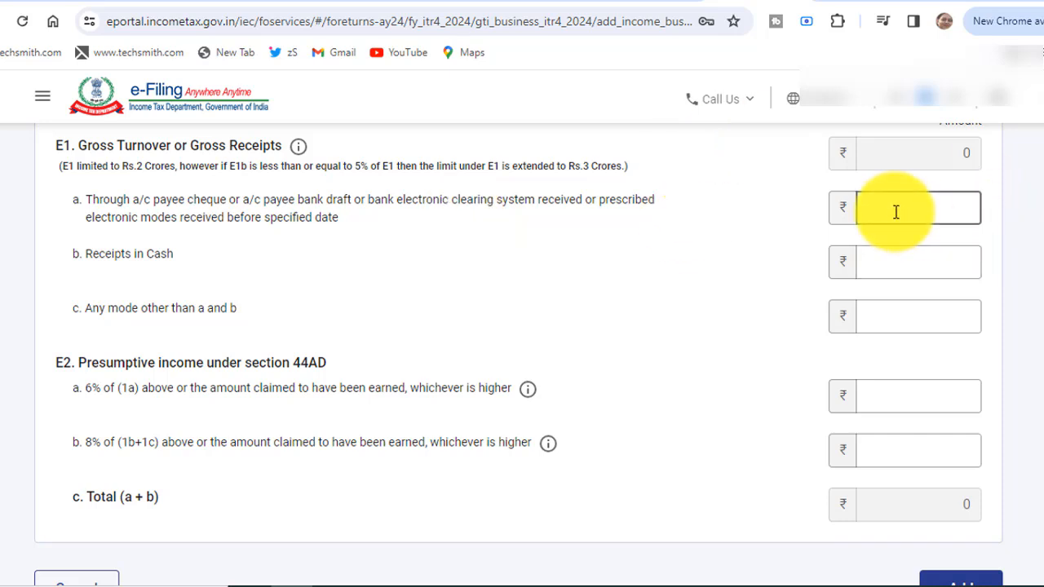
text(3)
text(0,00,000)
click(766, 265)
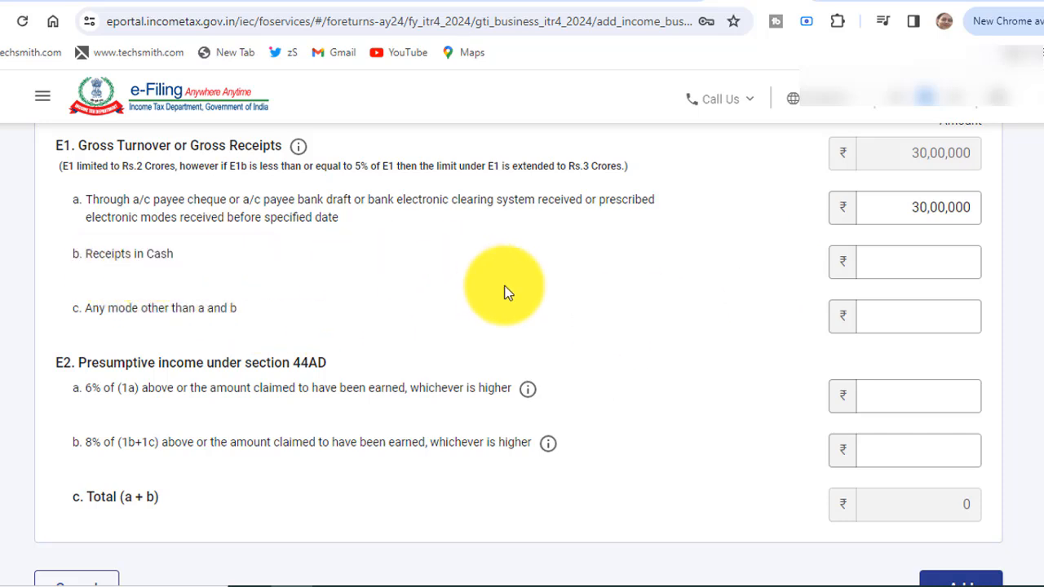
click(907, 268)
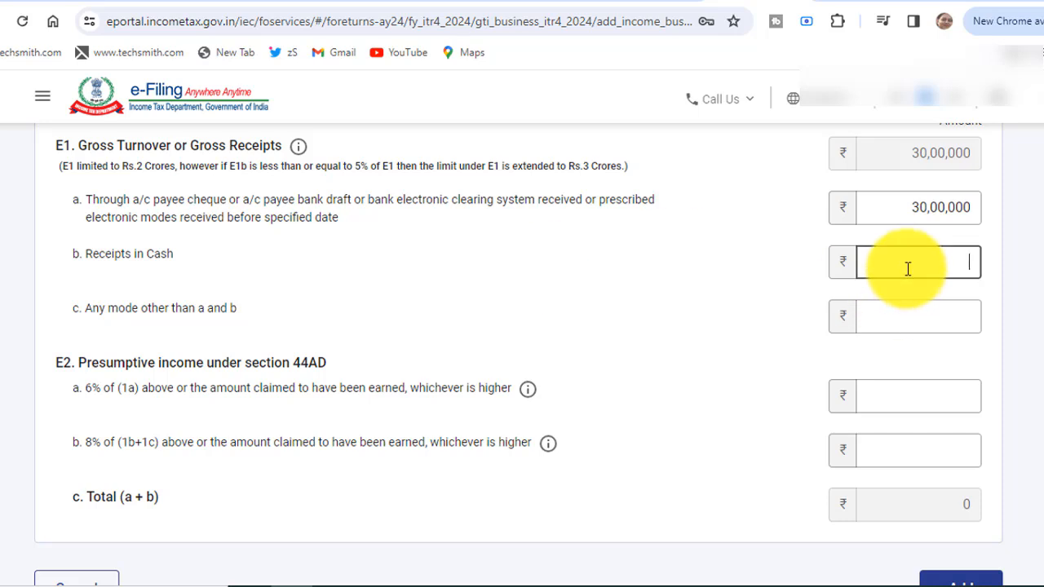
text(1,)
text(00,000)
click(761, 298)
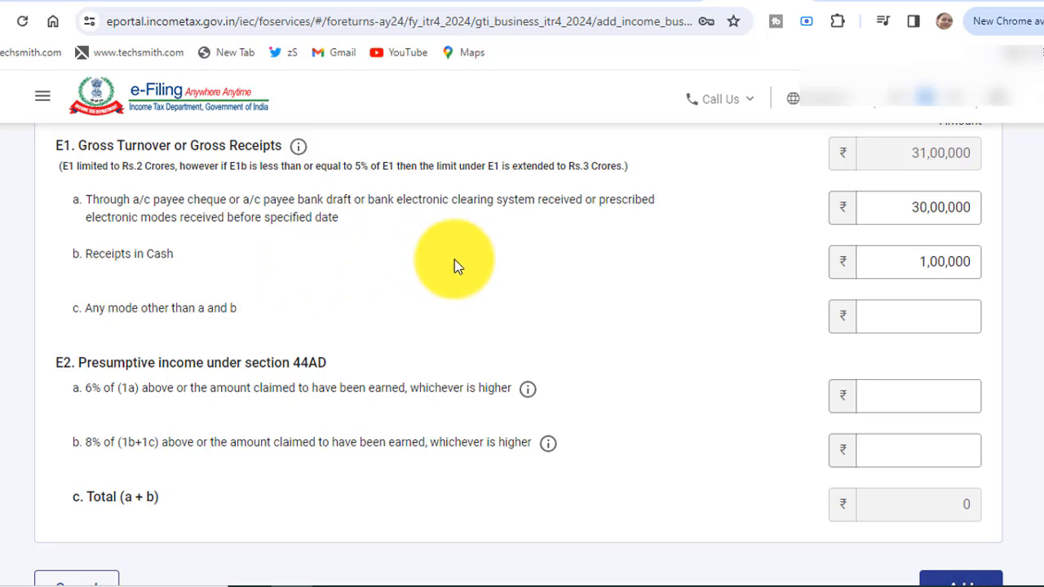
key(Tab)
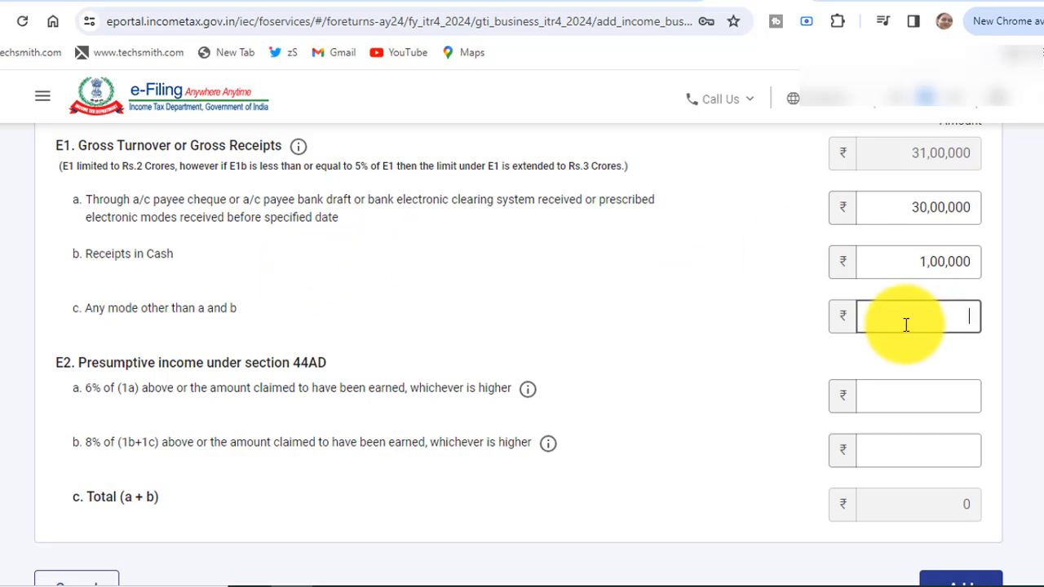
click(735, 317)
scroll(735, 311, down, 2)
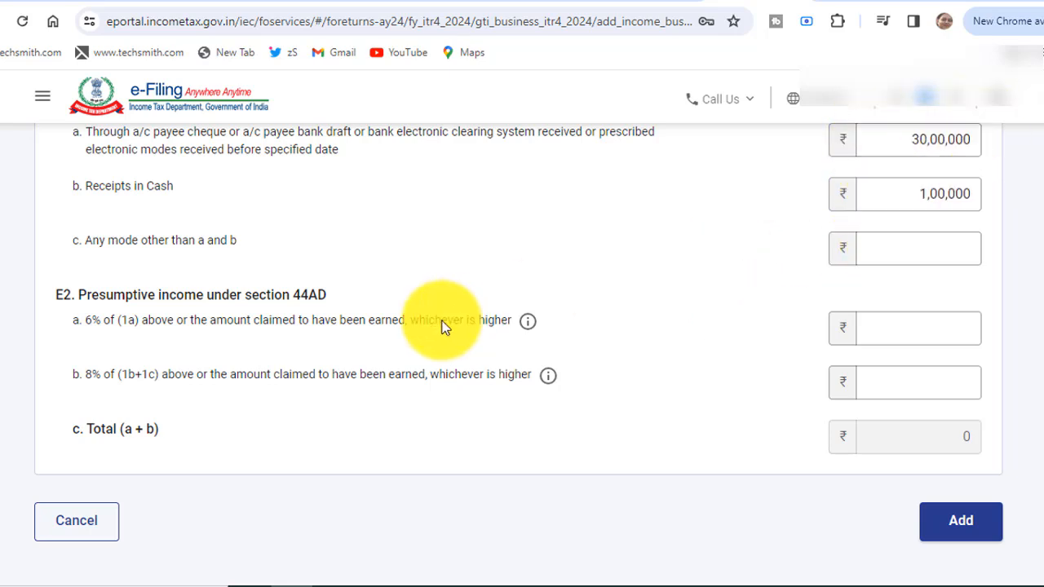
Enter presumptive income of ₹3,00,000 in E2(a) and ₹10,000 in E2(b).
click(881, 333)
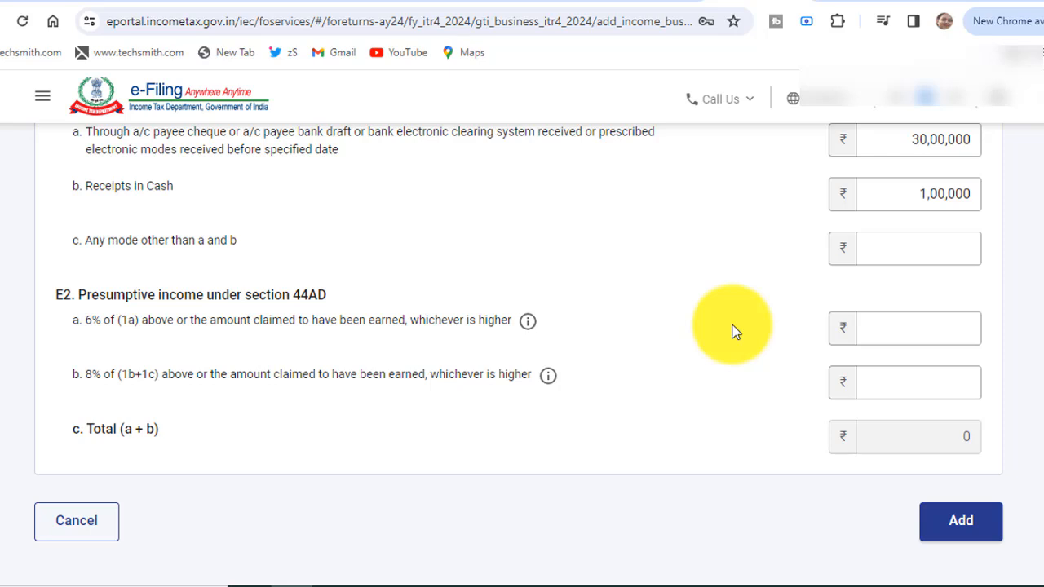
click(883, 336)
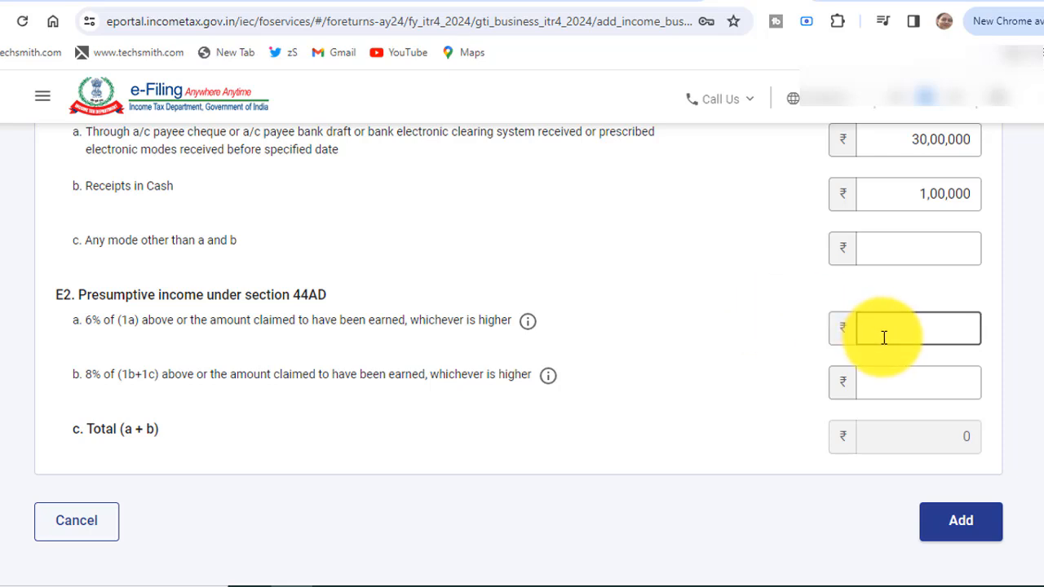
text(3,00,000)
click(234, 471)
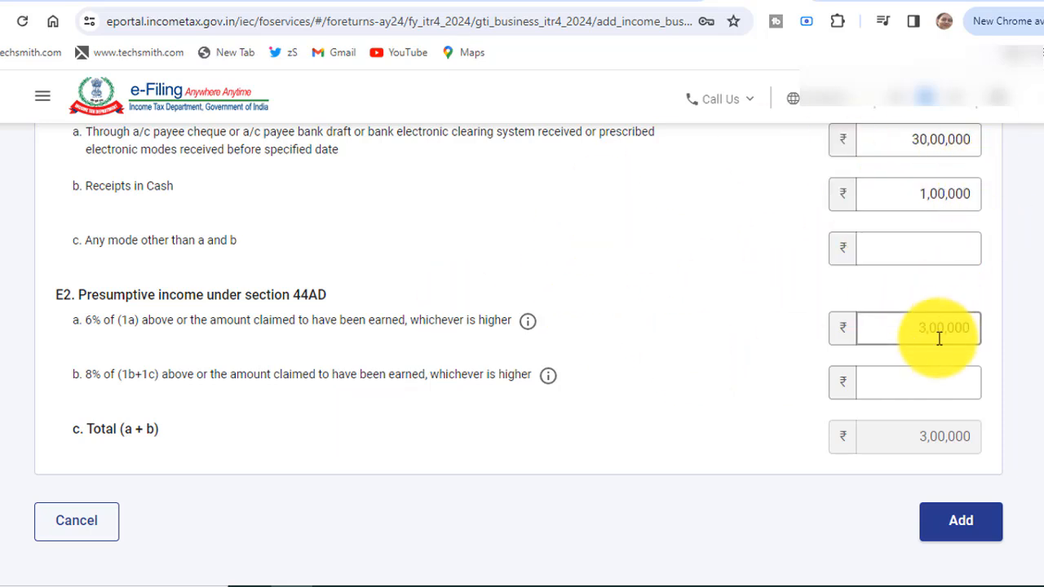
click(925, 378)
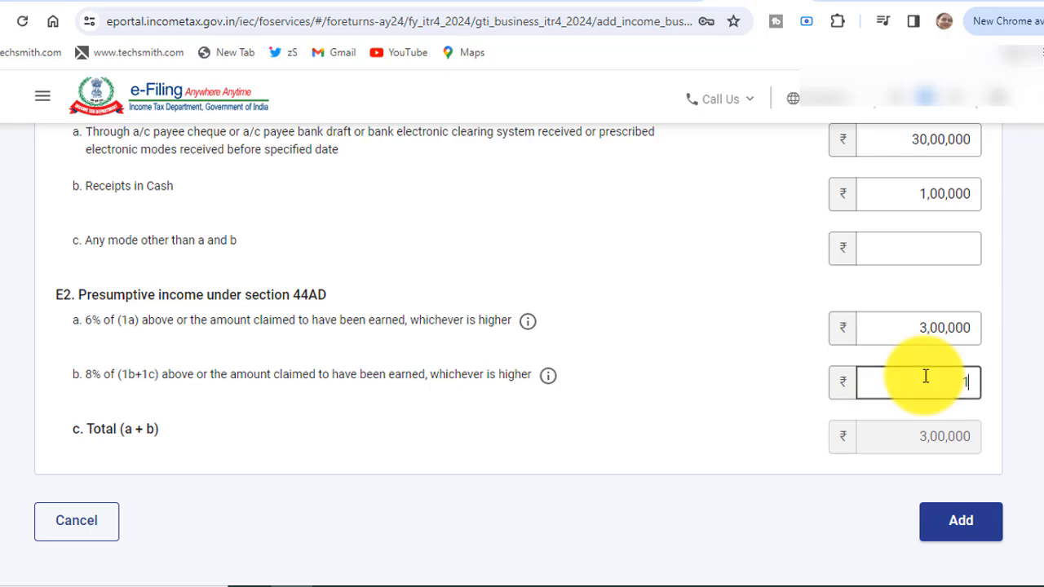
text(100000)
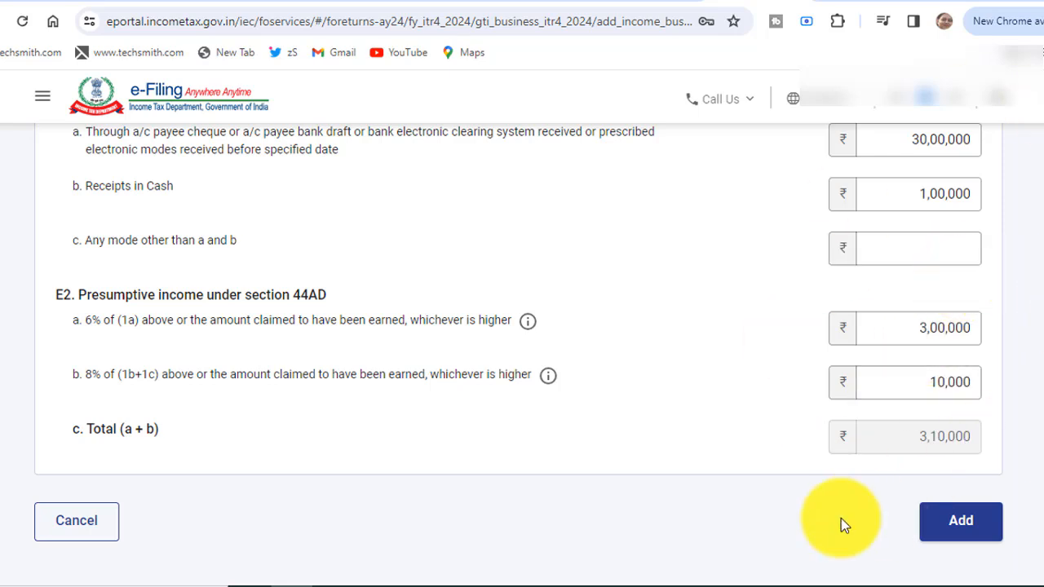
Save the 44AD entry and check Gross Total Income now reads ₹5,64,000.
click(955, 532)
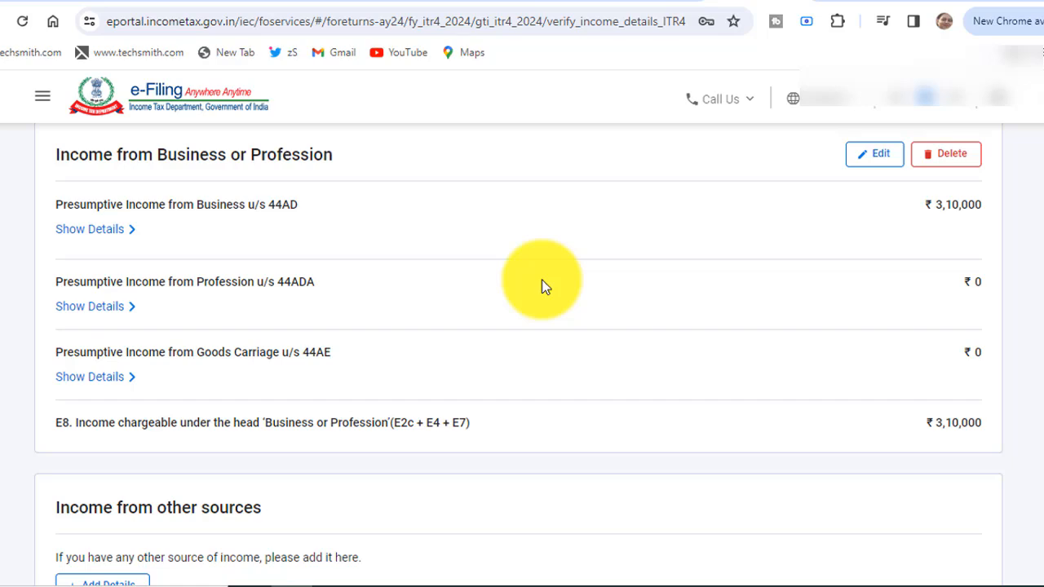
scroll(544, 287, down, 3)
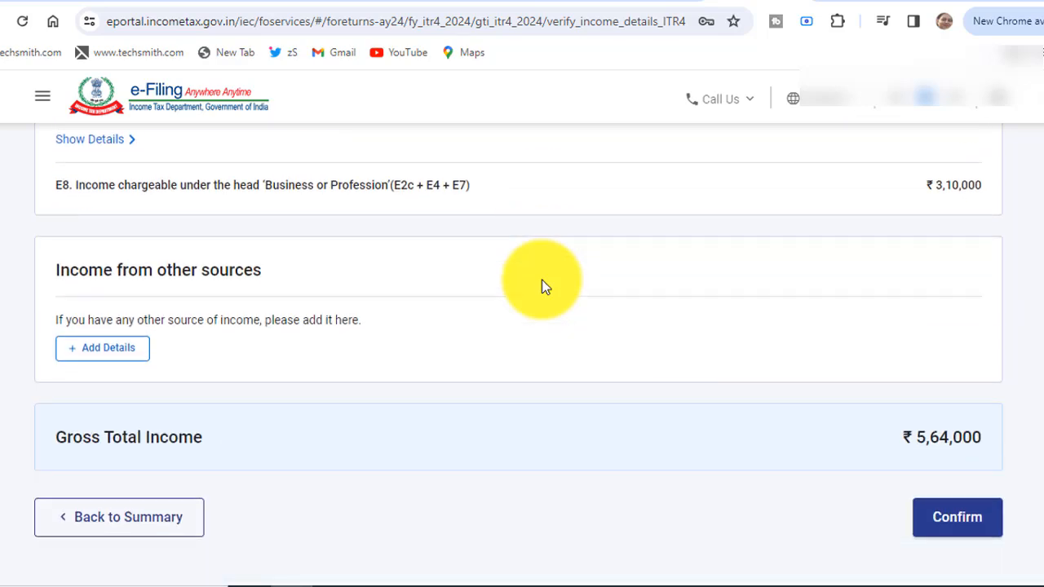
click(116, 357)
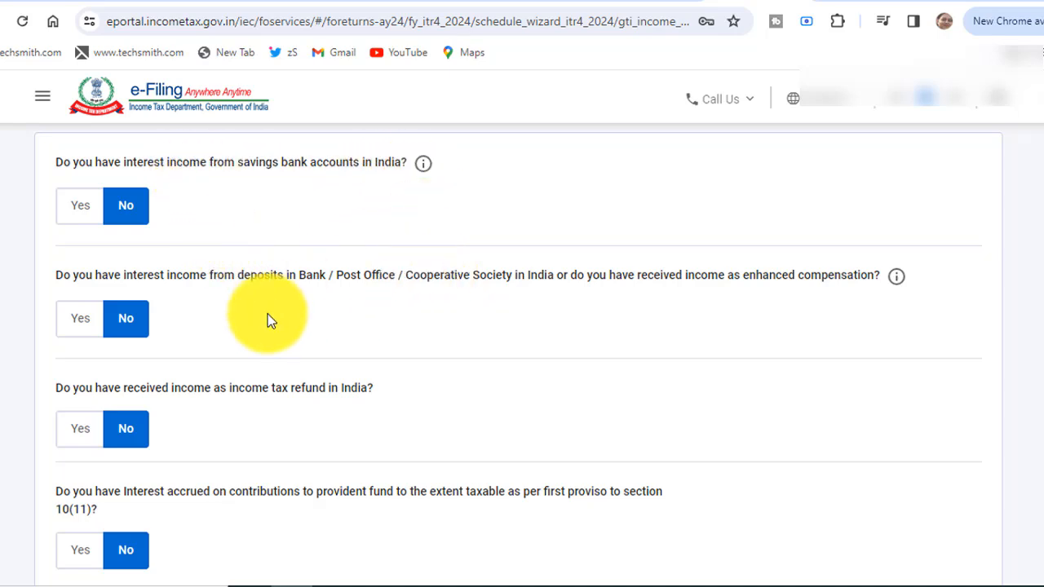
scroll(267, 318, down, 2)
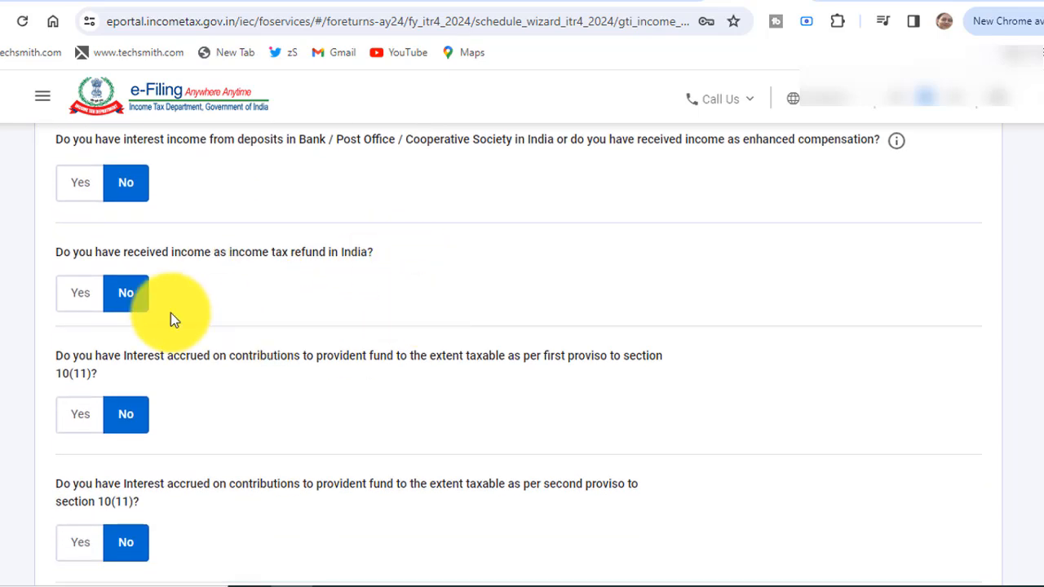
scroll(171, 313, down, 5)
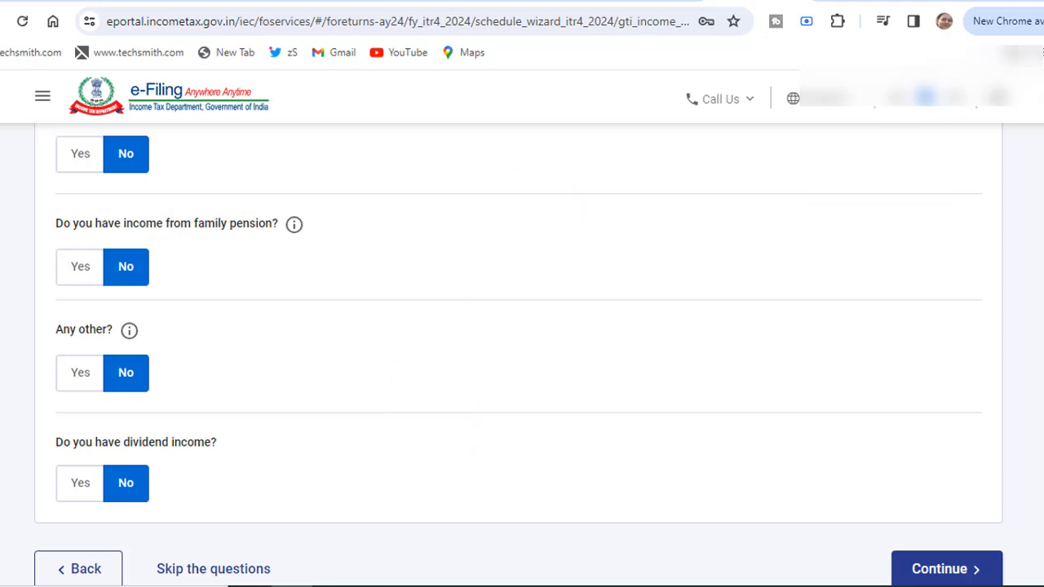
click(938, 570)
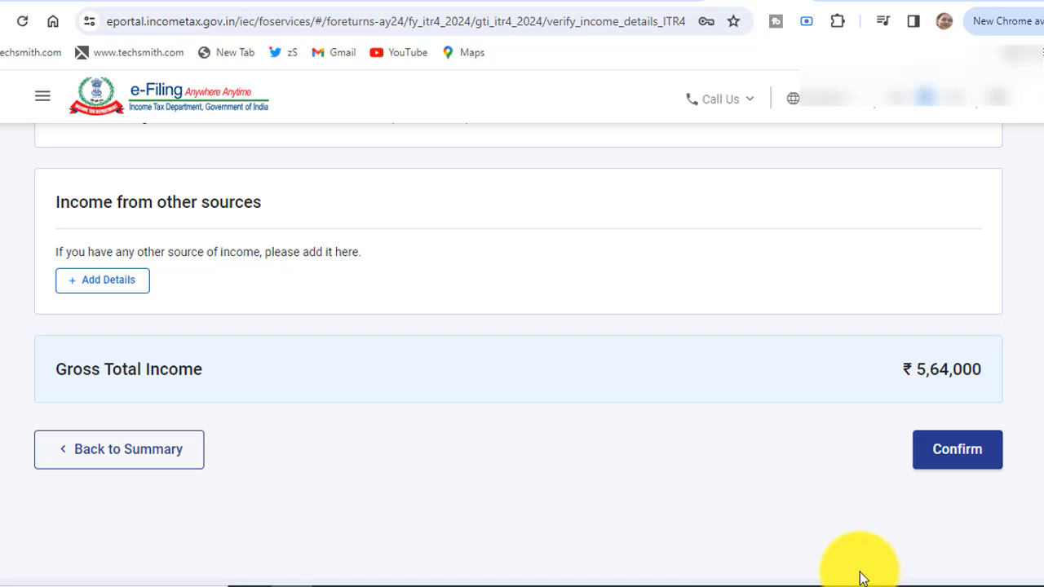
Confirm Gross Total Income of ₹5,64,000 and move on to Disclosures and Exempt Income.
click(946, 461)
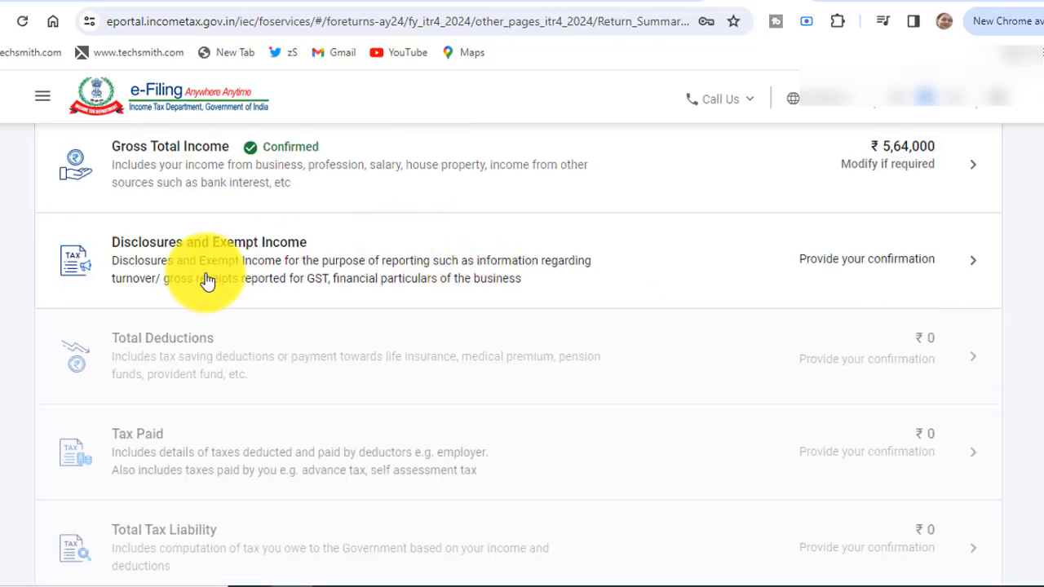
click(455, 274)
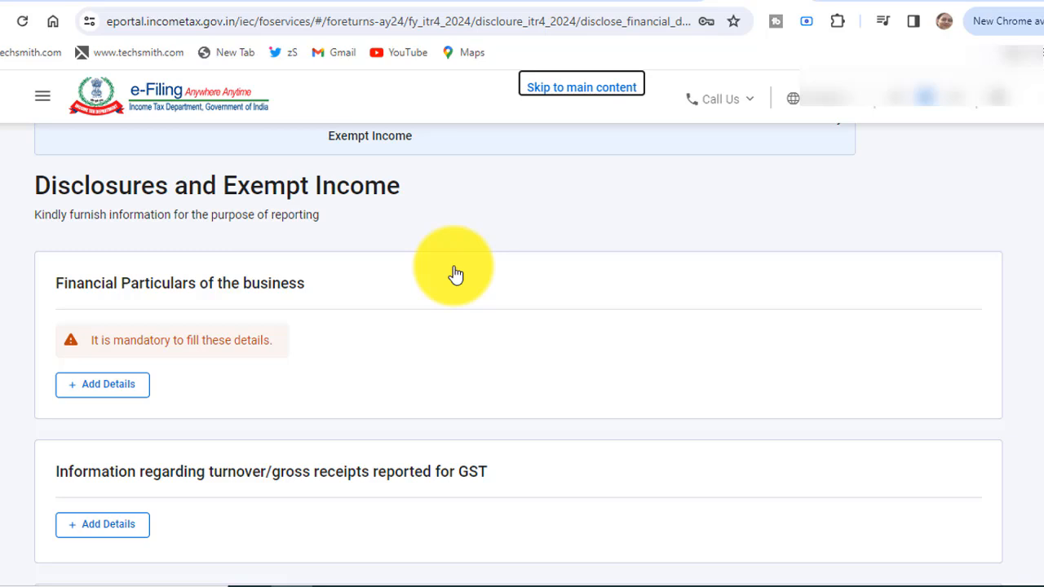
Start the business financial particulars form and enter 0 for Sundry debtors.
click(107, 397)
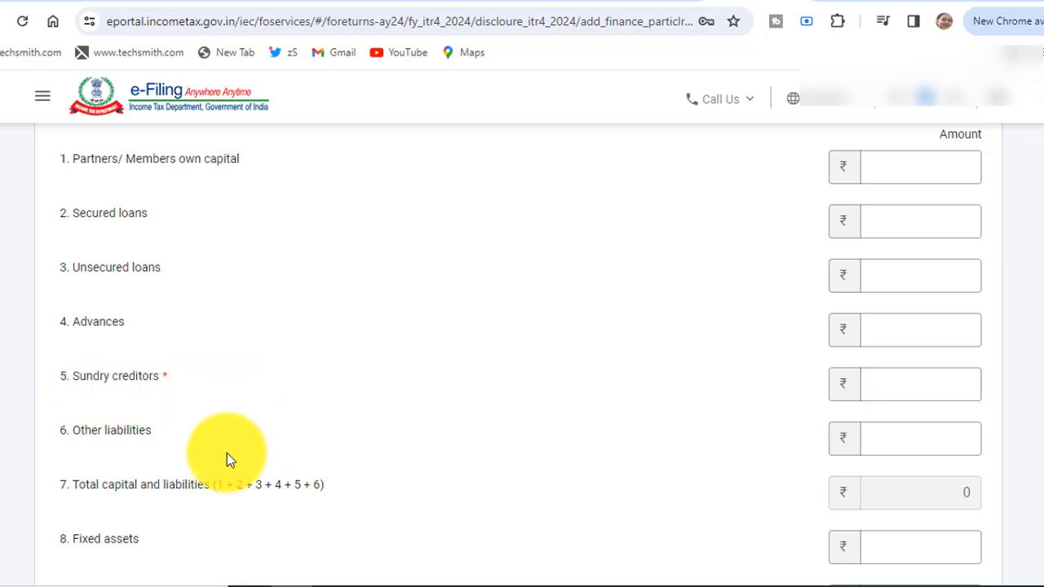
scroll(227, 459, down, 4)
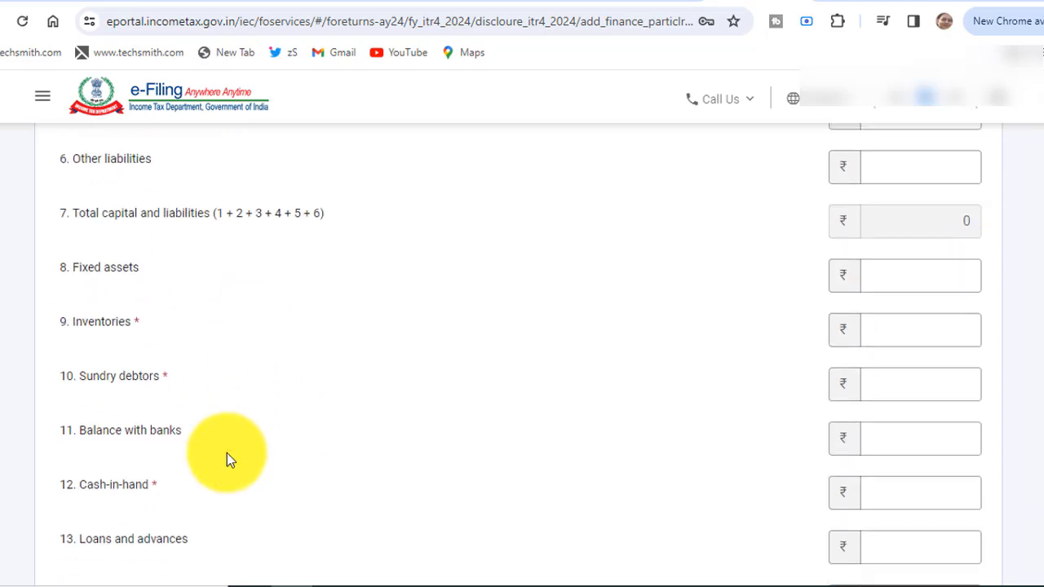
scroll(229, 459, down, 1)
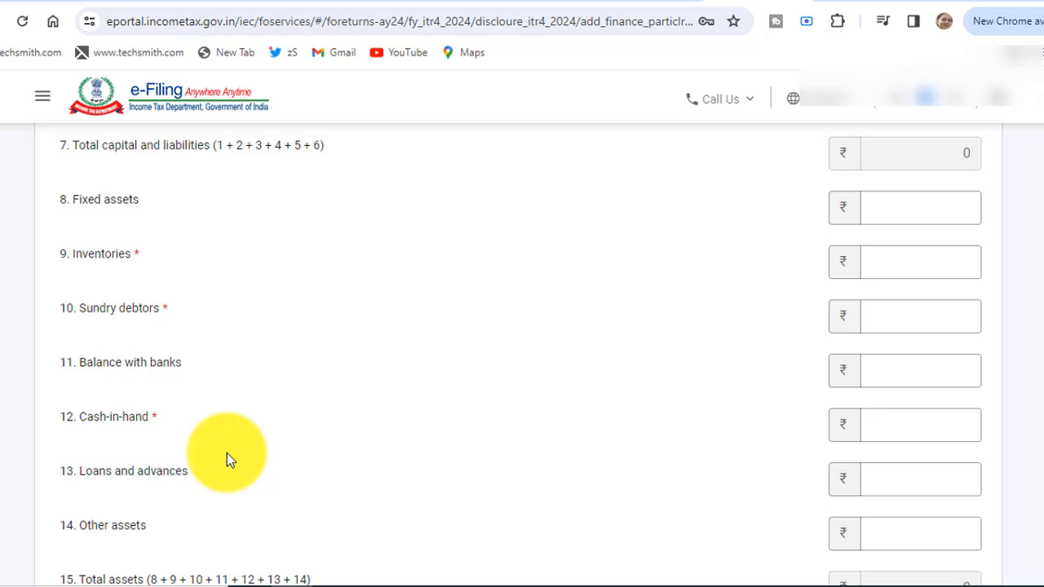
click(107, 368)
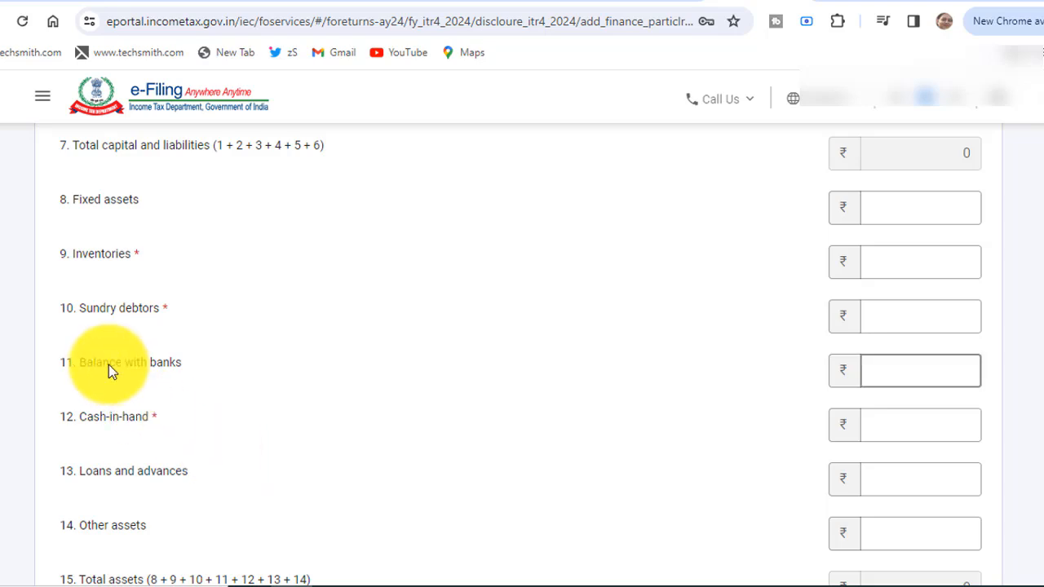
click(912, 368)
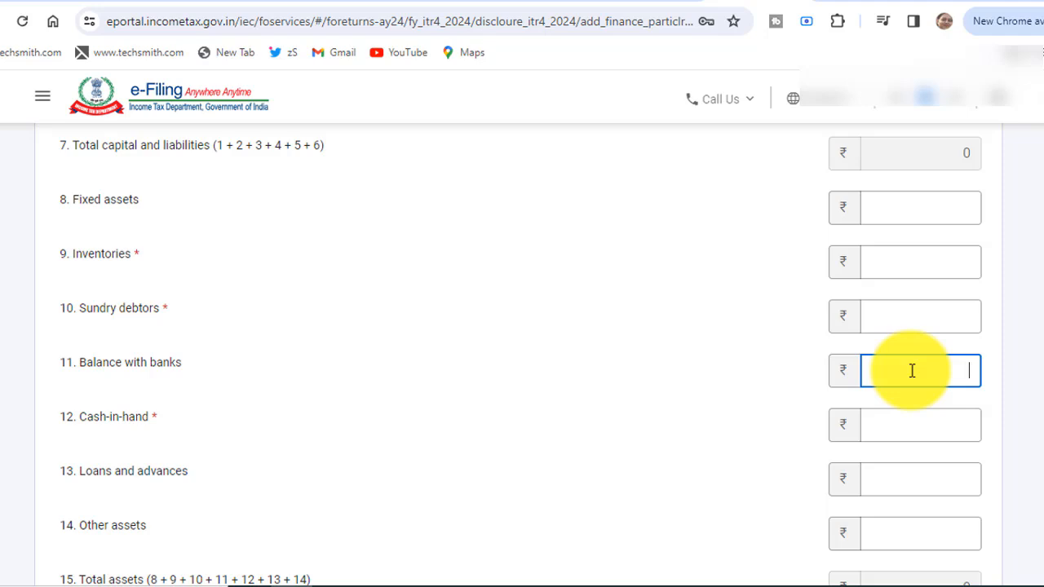
click(904, 419)
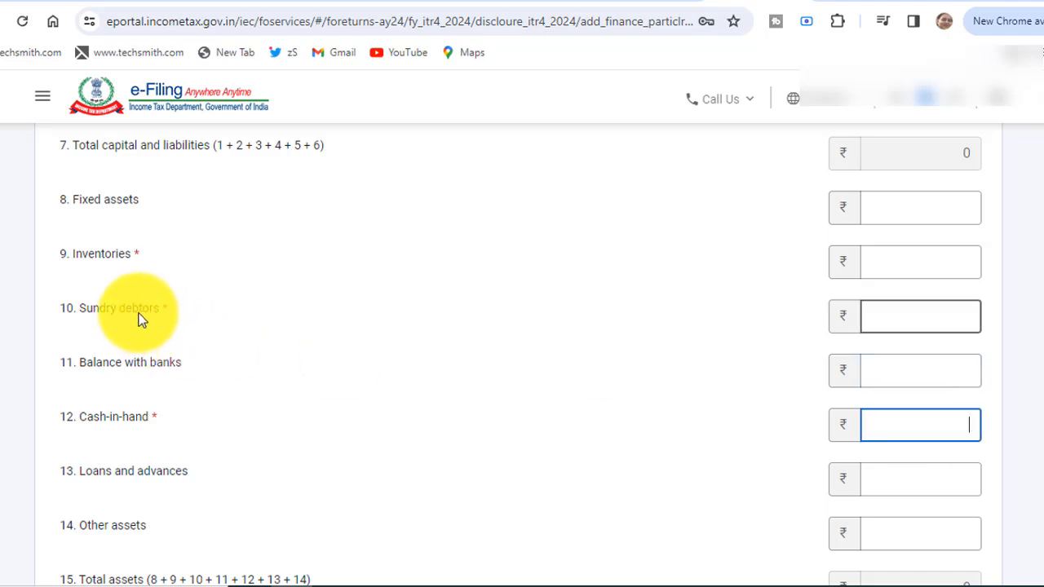
click(903, 319)
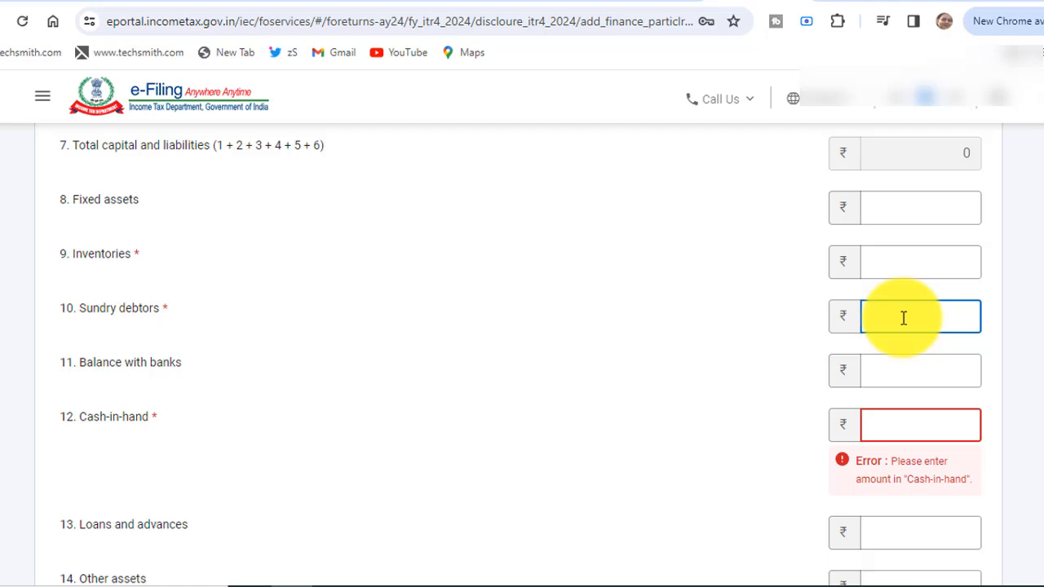
text(0)
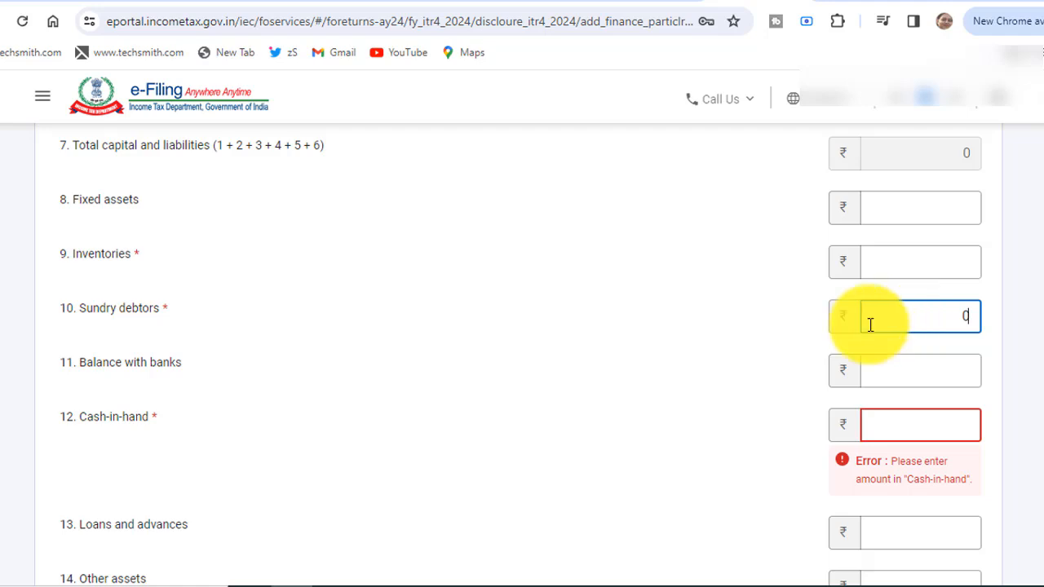
click(717, 309)
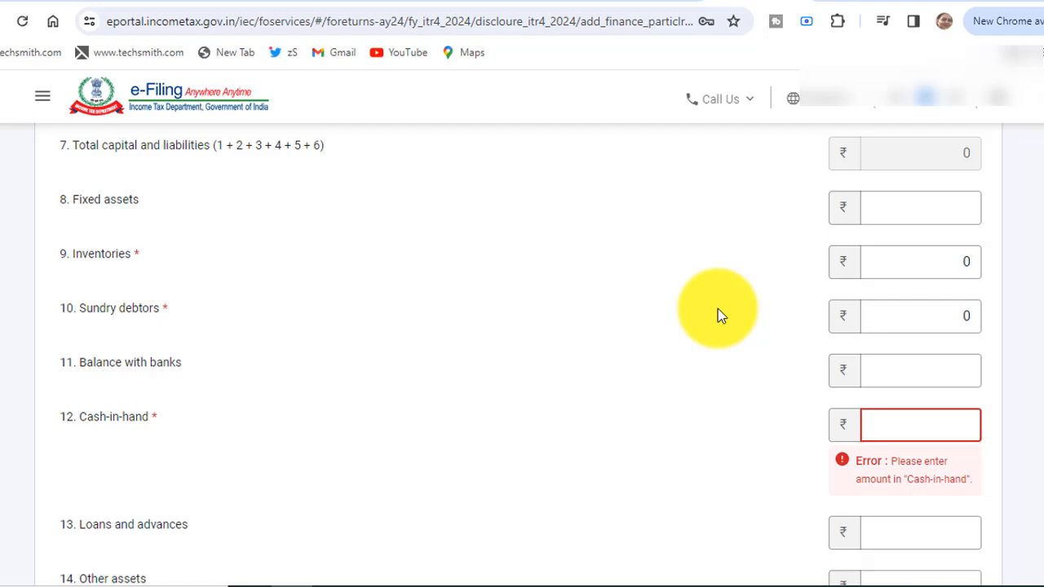
scroll(518, 355, down, 3)
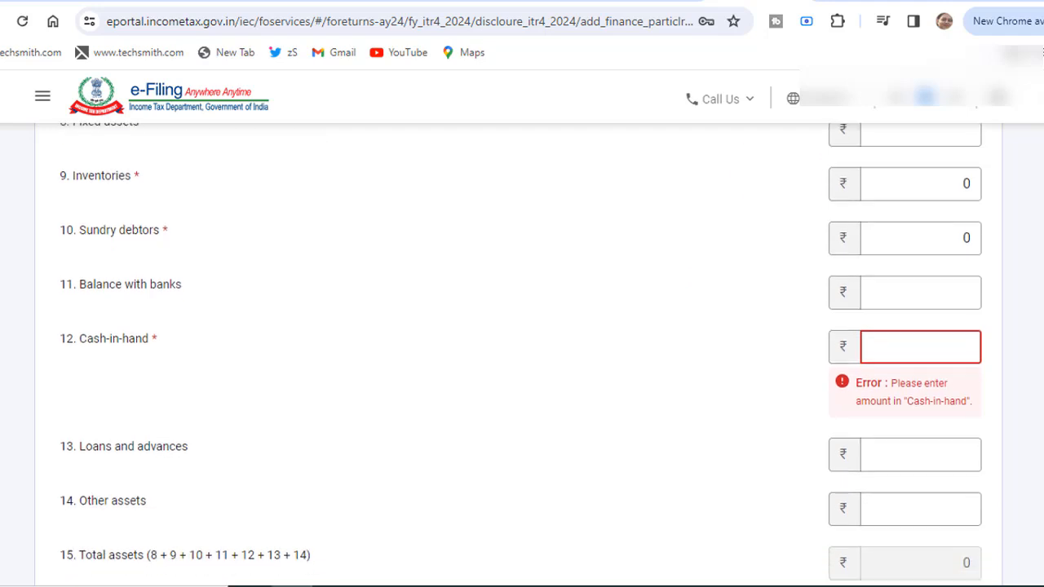
scroll(123, 364, up, 3)
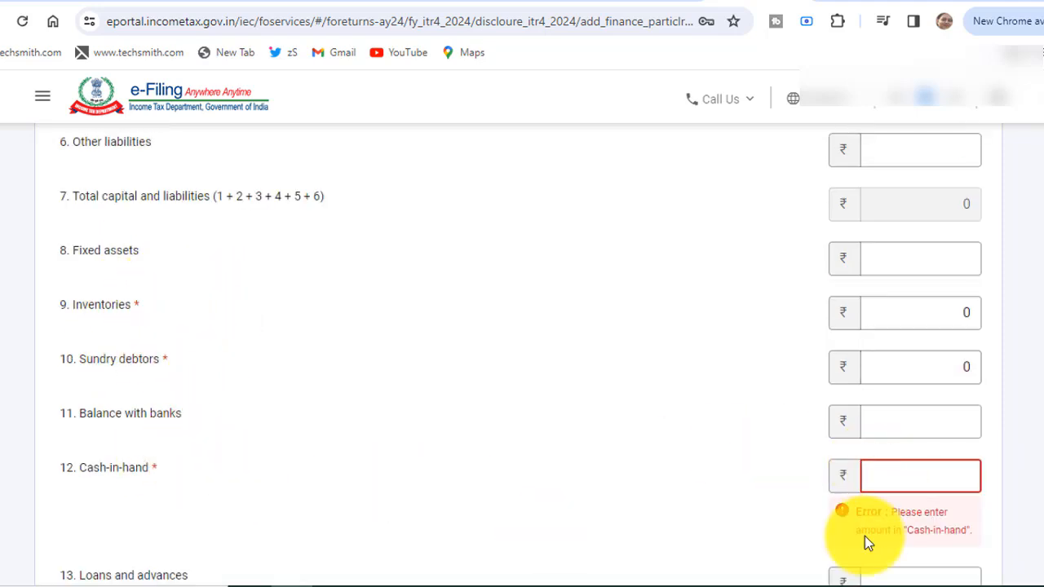
Enter ₹56,000 cash-in-hand and 0 sundry creditors, then check total assets of ₹90,000.
click(929, 479)
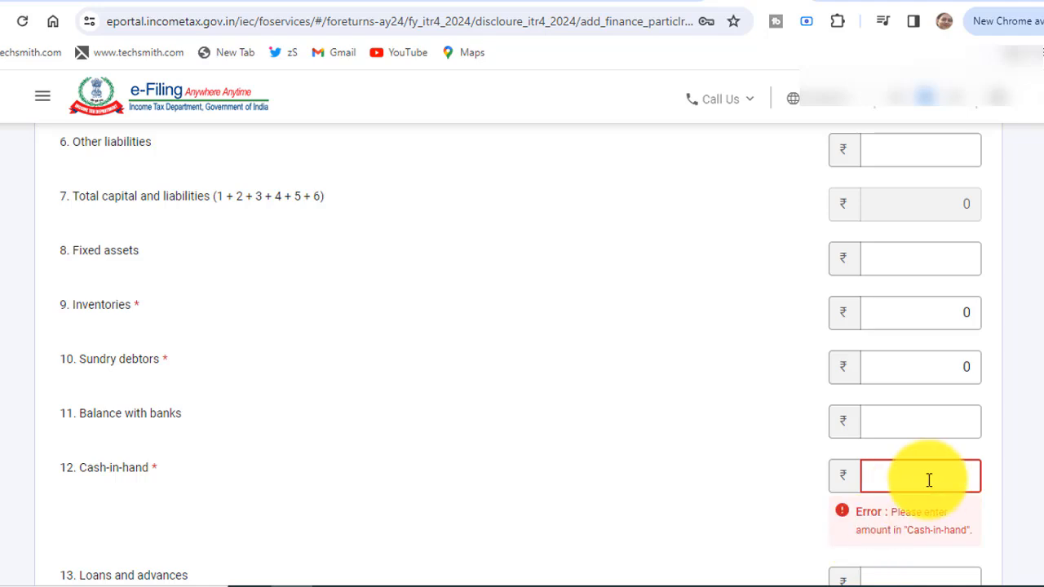
text(56000)
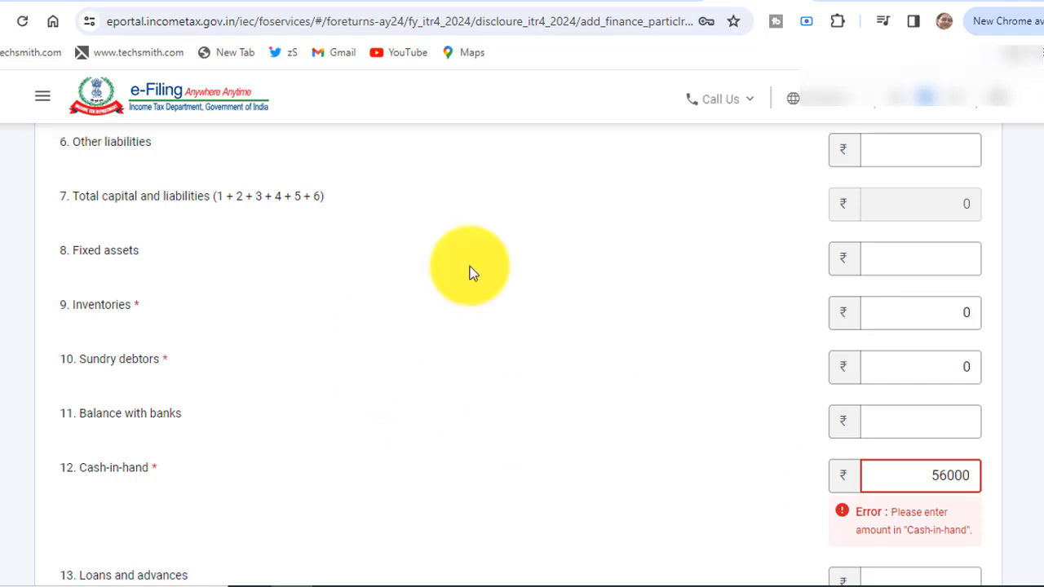
click(931, 435)
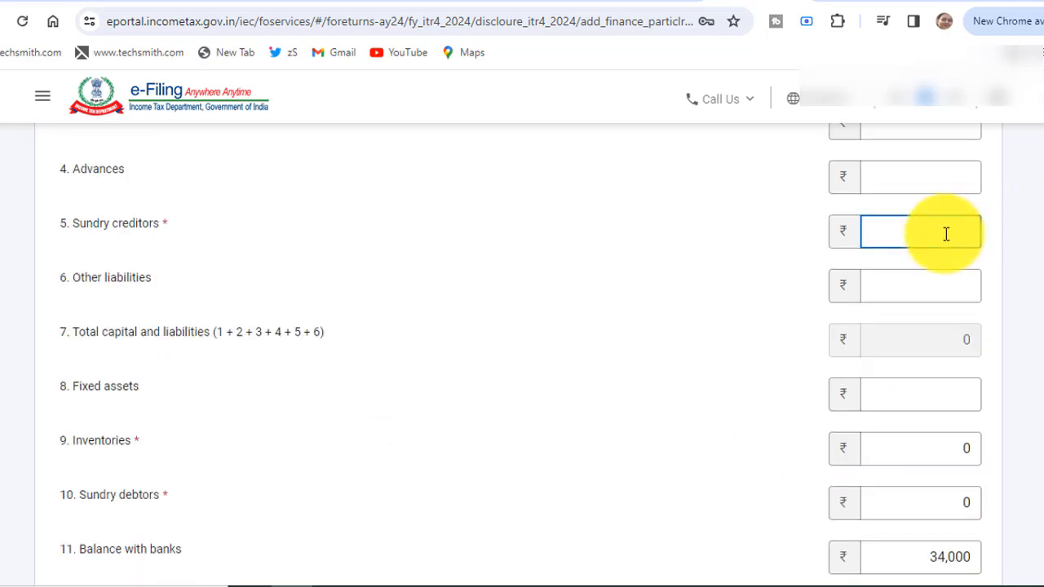
text(0)
click(766, 331)
scroll(766, 331, down, 4)
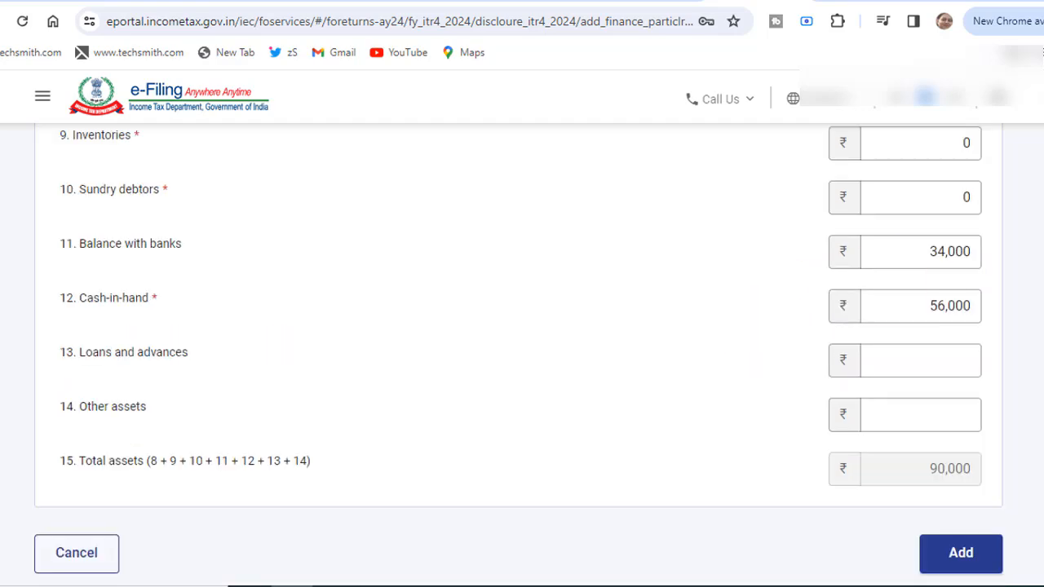
Save the financial particulars, review GST turnover details, and confirm Disclosures and Exempt Income.
click(974, 563)
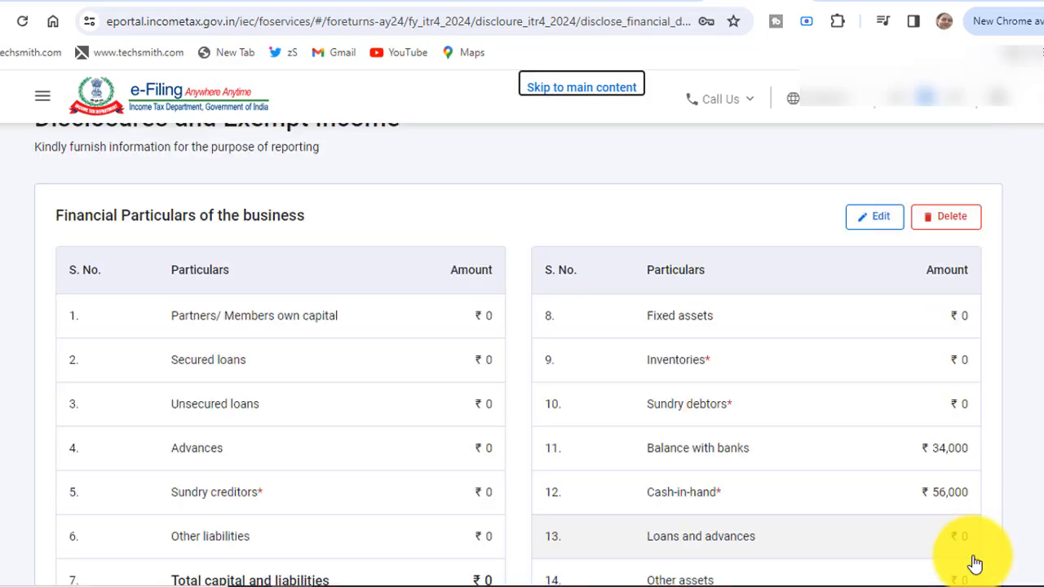
scroll(975, 563, down, 3)
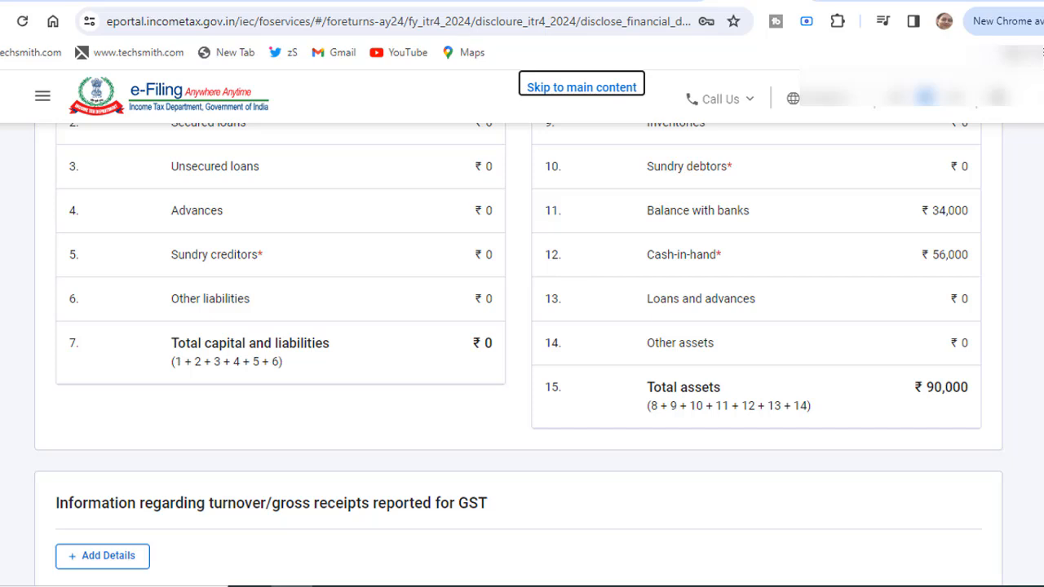
scroll(721, 439, down, 4)
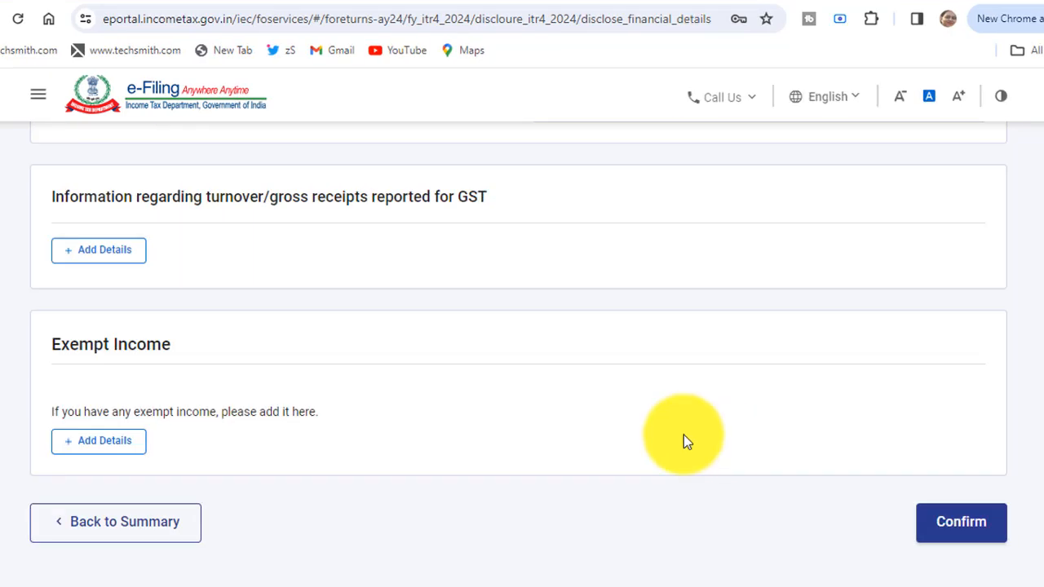
click(120, 263)
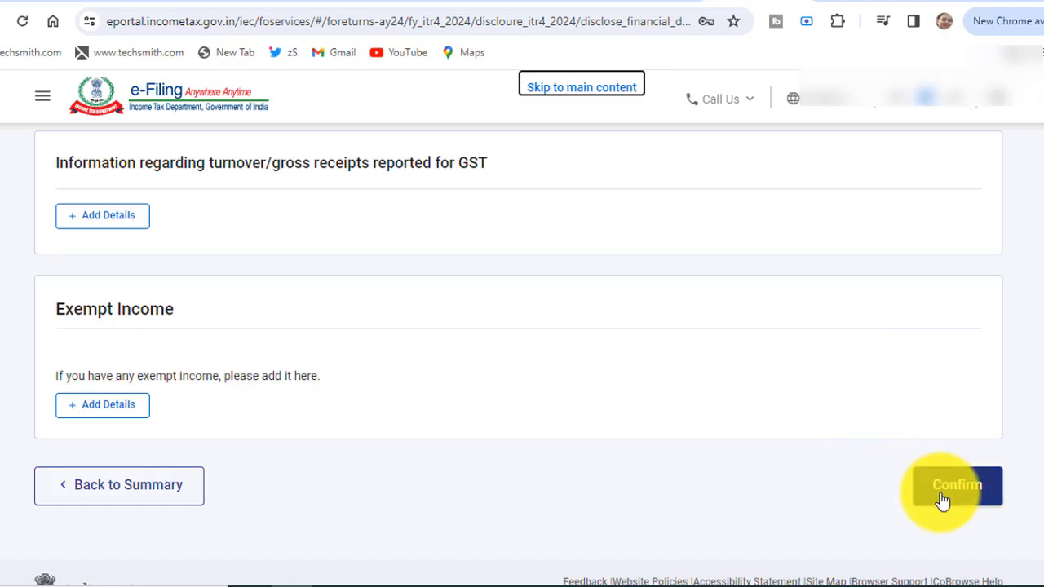
click(942, 501)
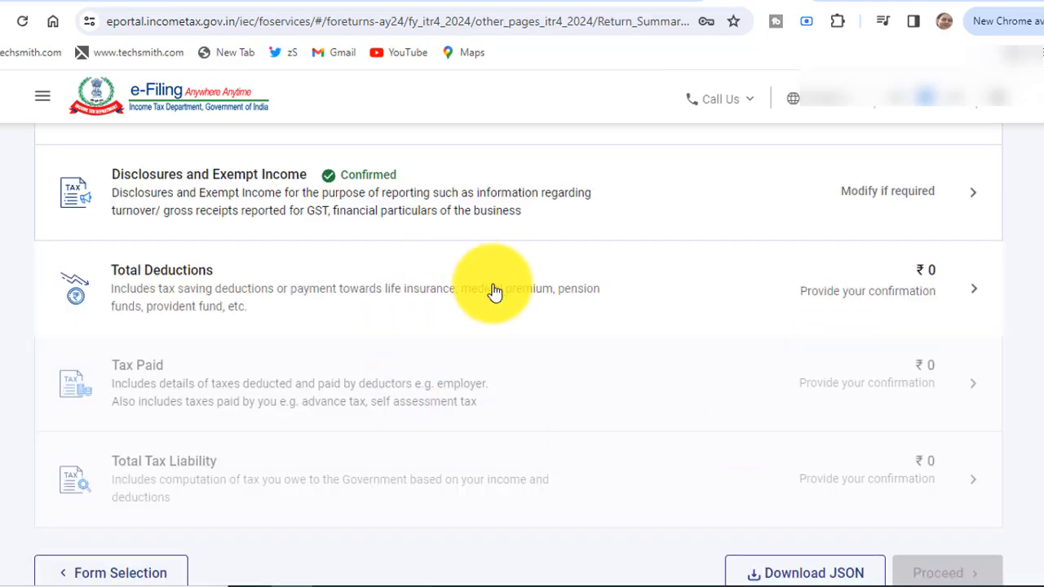
Review Total Deductions at ₹0 and continue past the Deduction page.
click(494, 292)
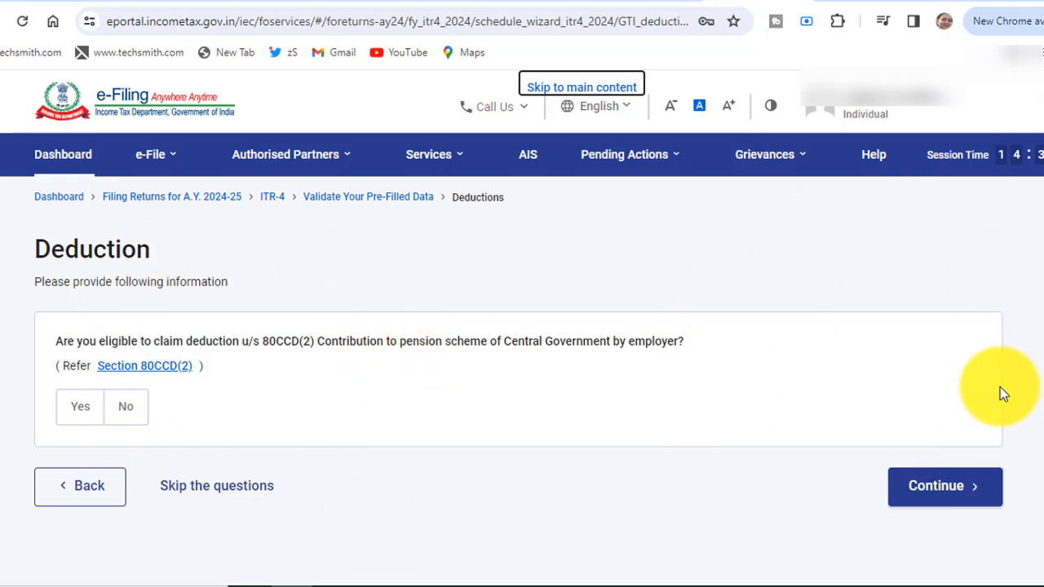
click(938, 485)
Review Taxes Paid, with every entry and the total at ₹0, and confirm it.
click(528, 287)
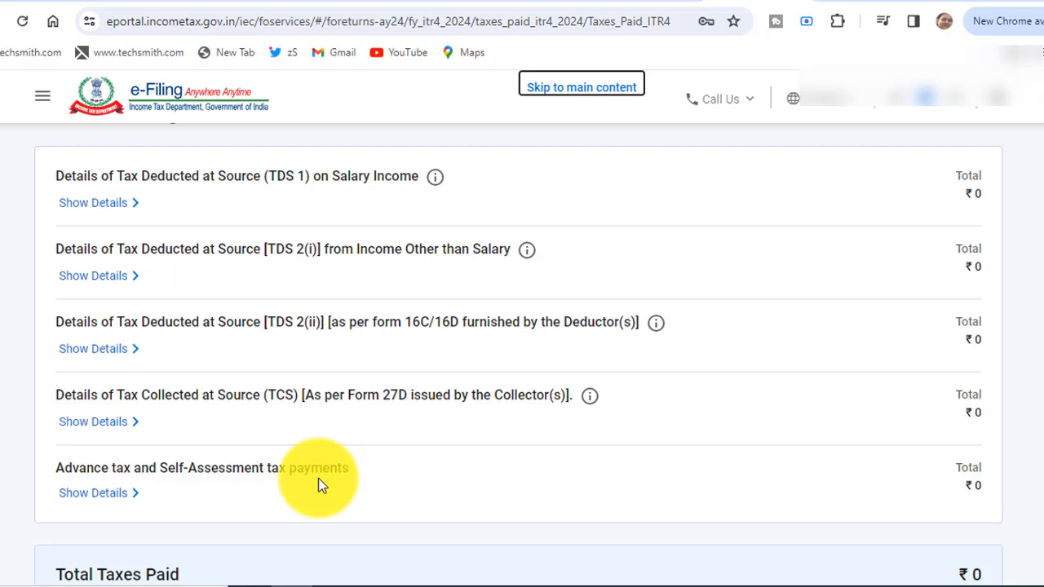
scroll(318, 484, down, 2)
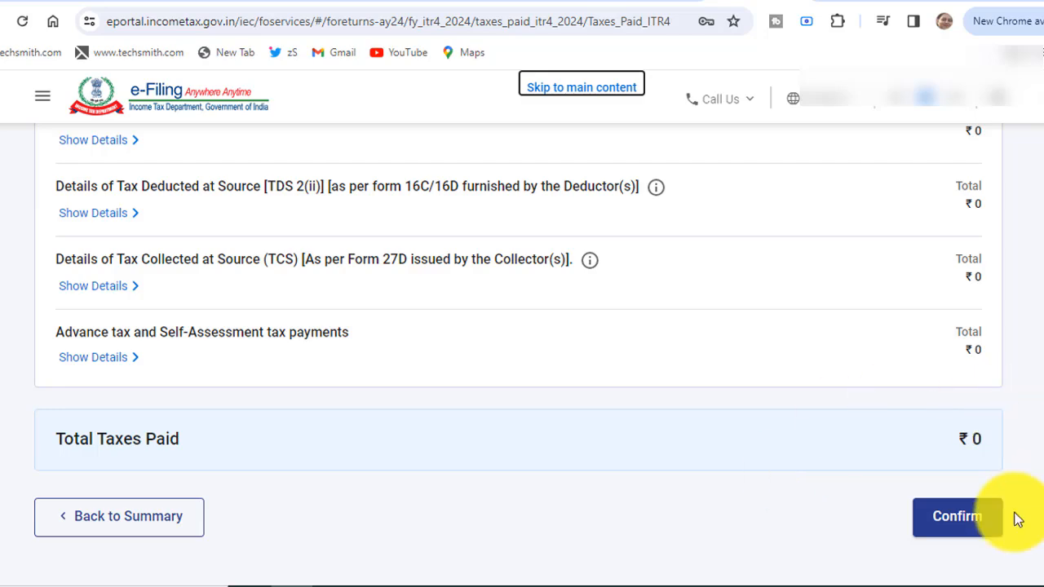
click(963, 524)
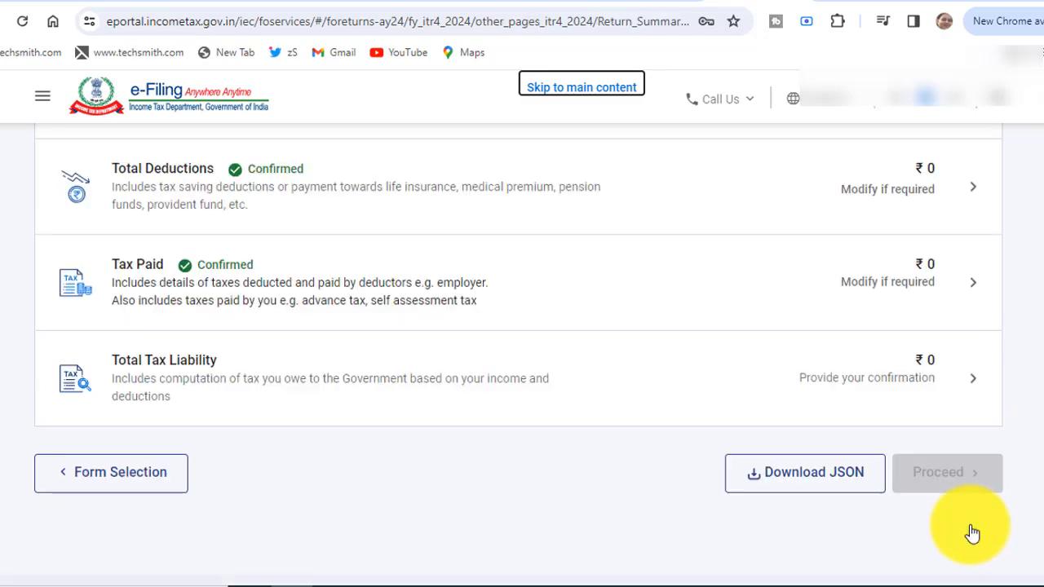
Review the tax computation with ₹13,200 fully rebated under 87A and confirm ₹0 liability.
click(486, 366)
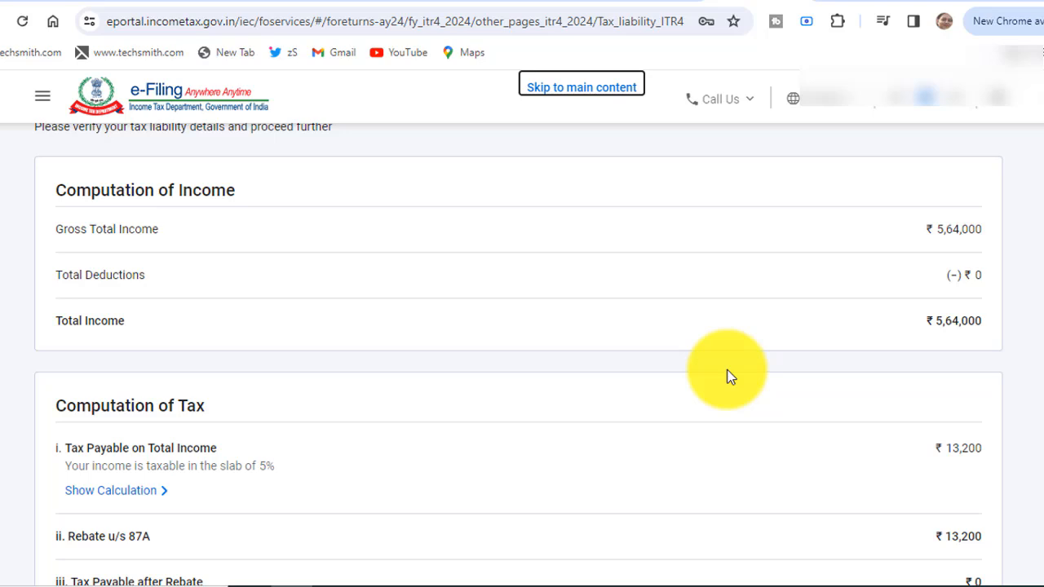
scroll(729, 377, down, 2)
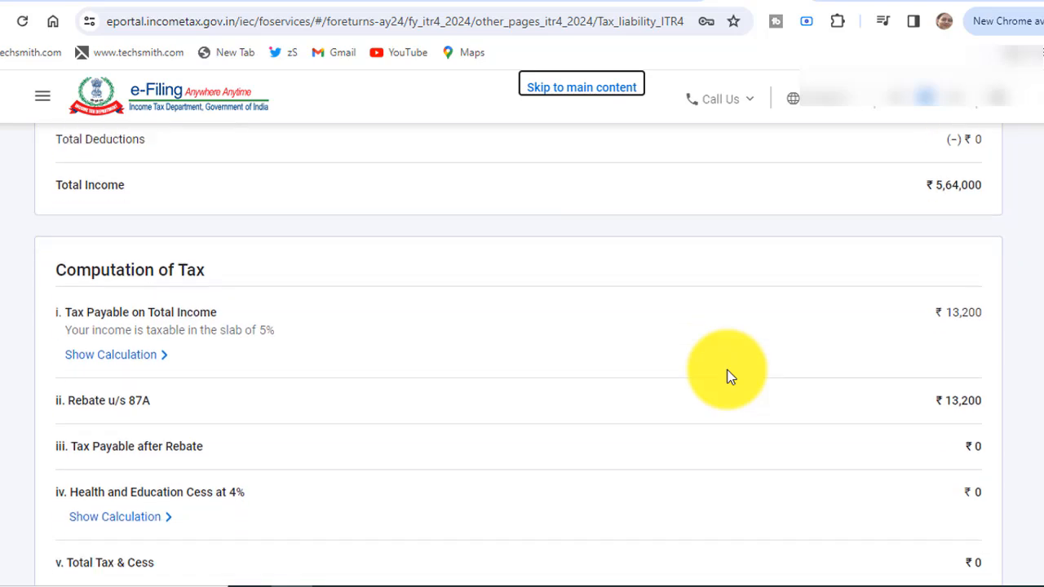
scroll(728, 376, down, 1)
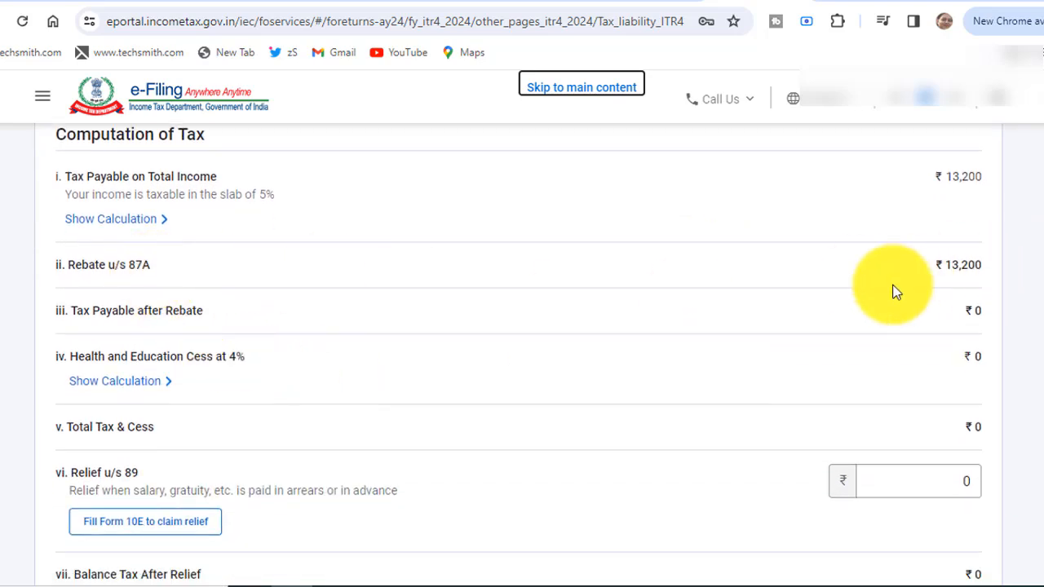
scroll(894, 292, down, 4)
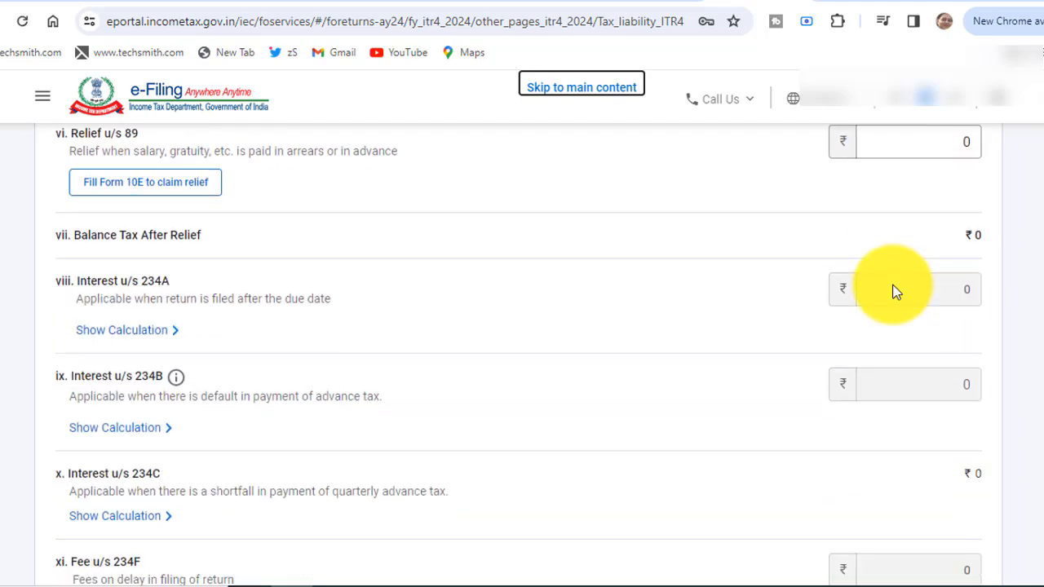
scroll(894, 292, down, 3)
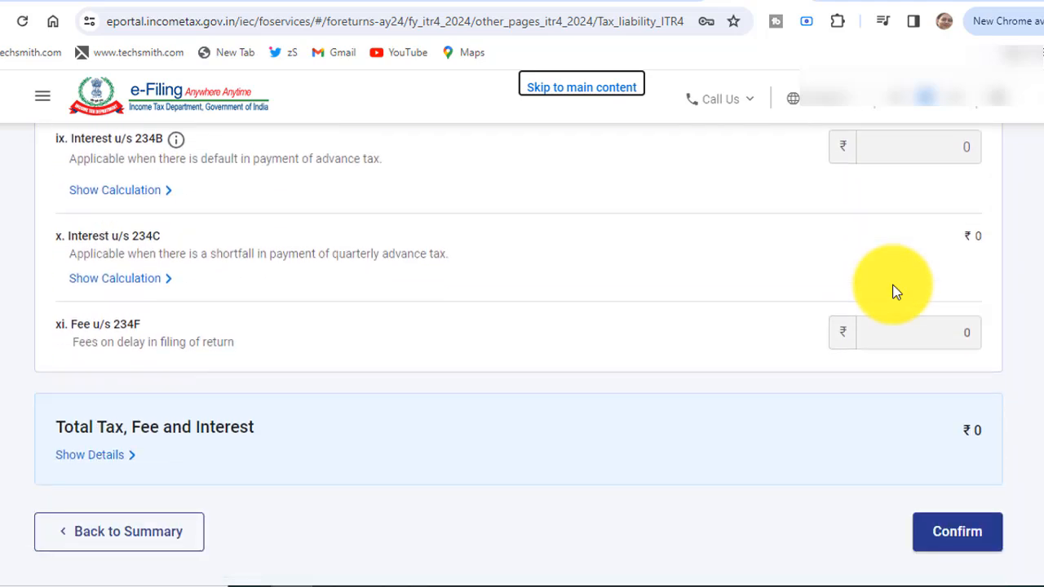
scroll(894, 292, down, 1)
scroll(894, 292, up, 3)
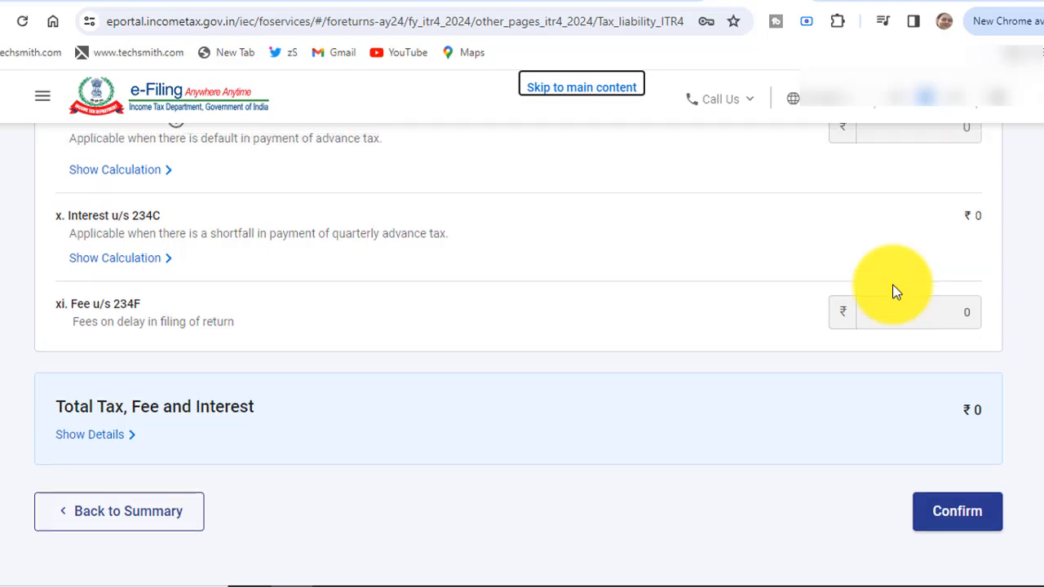
scroll(893, 292, up, 5)
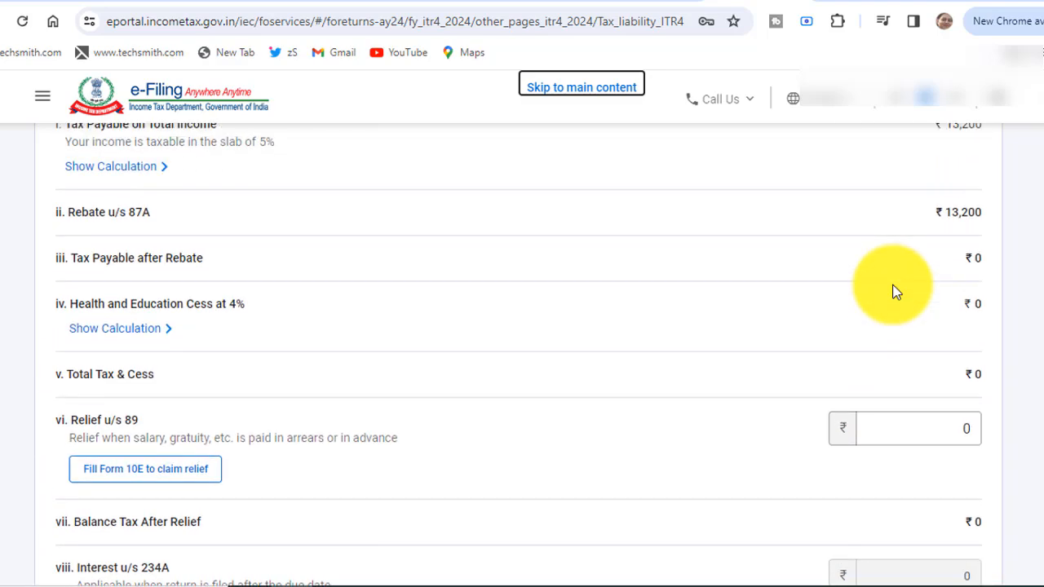
scroll(894, 292, up, 4)
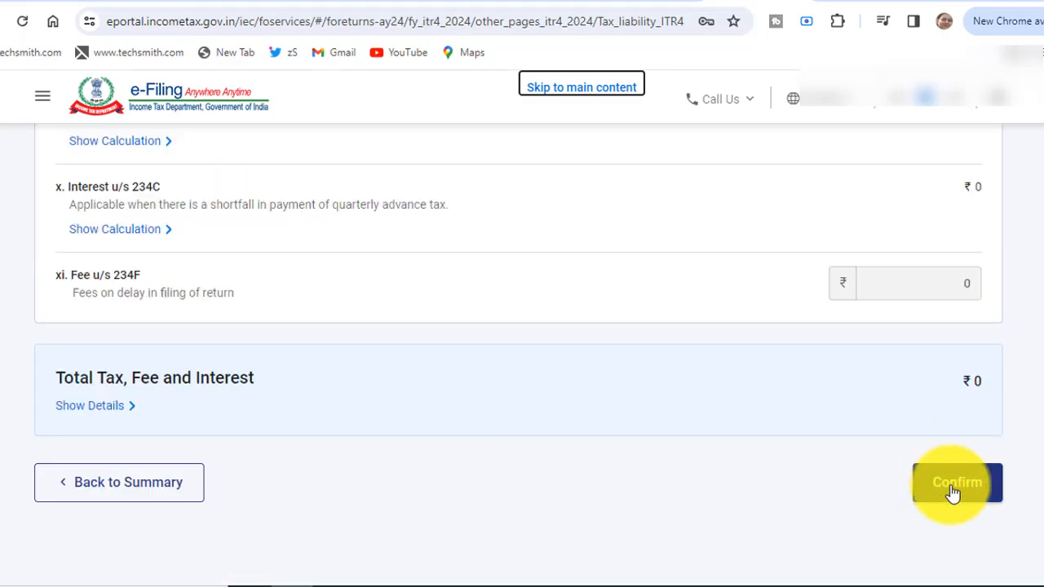
click(953, 489)
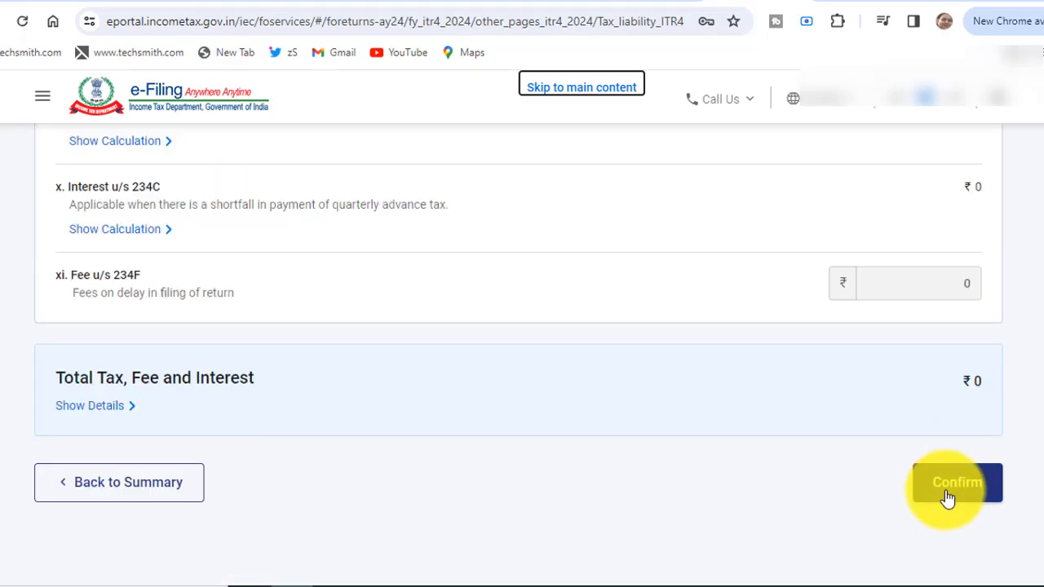
scroll(518, 355, down, 3)
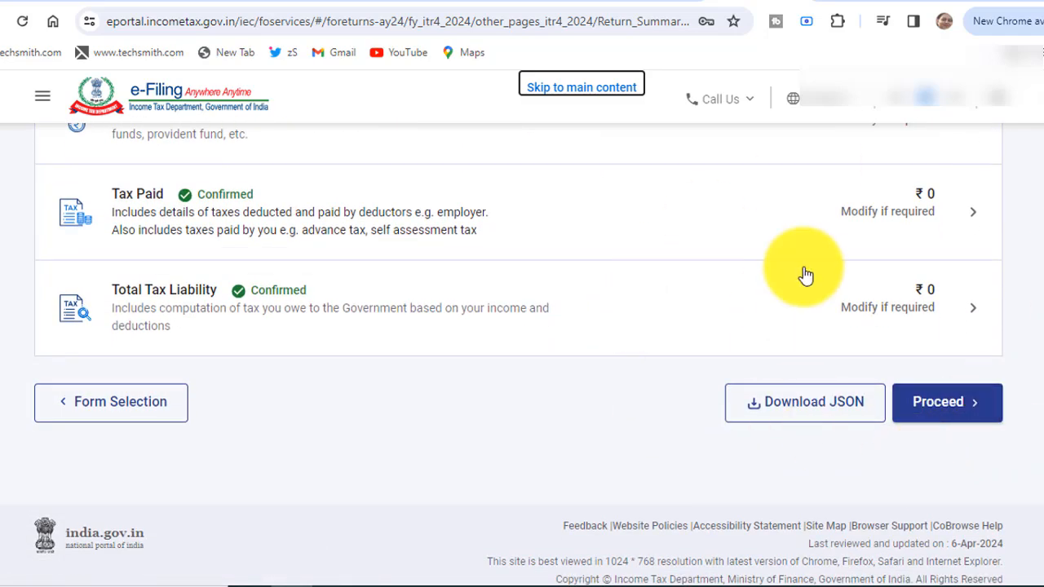
Continue past the amount payable summary, preview the ITR-4 return and run validation with no errors.
click(937, 408)
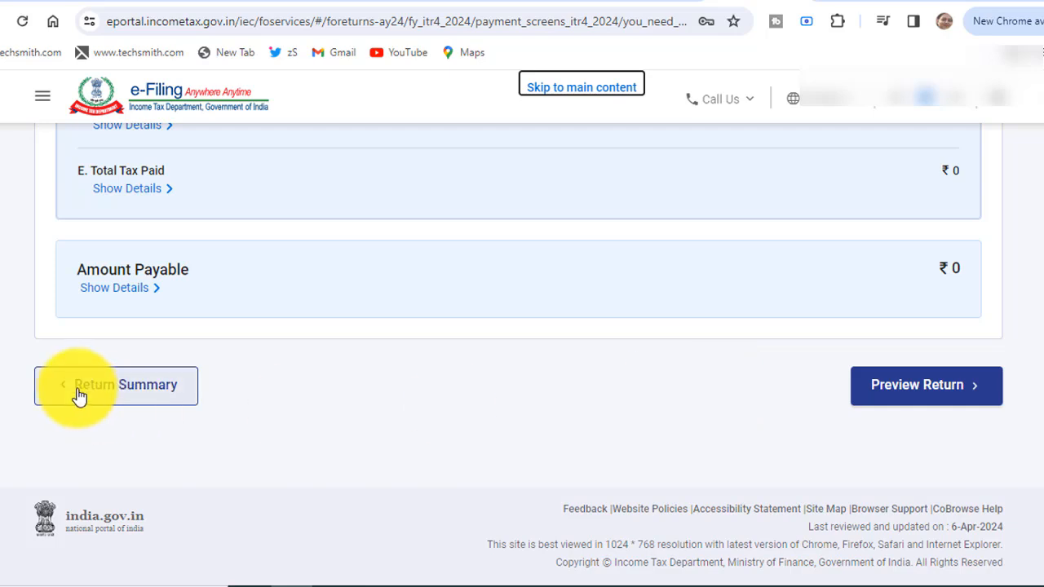
click(922, 385)
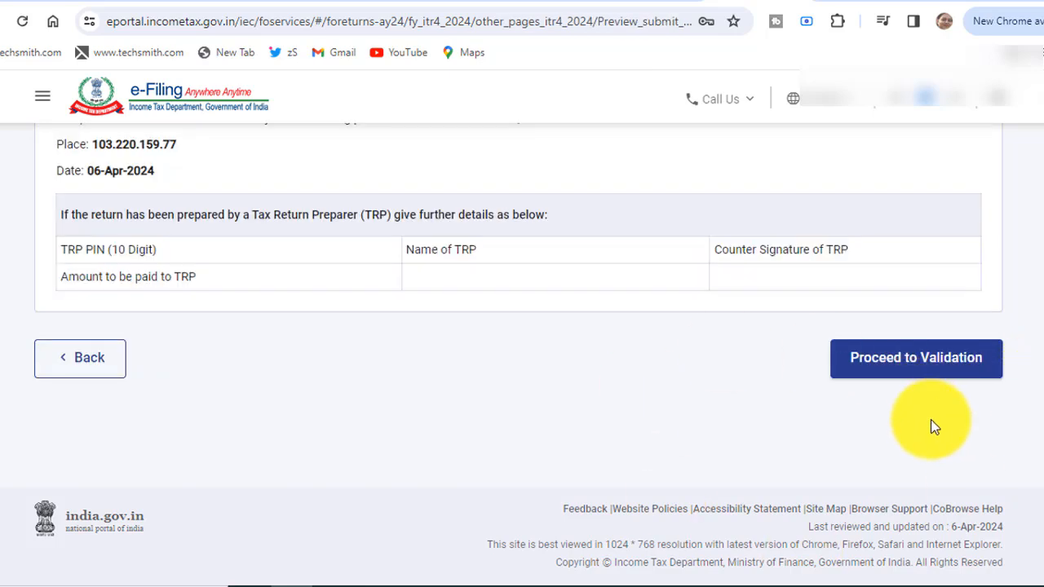
click(913, 368)
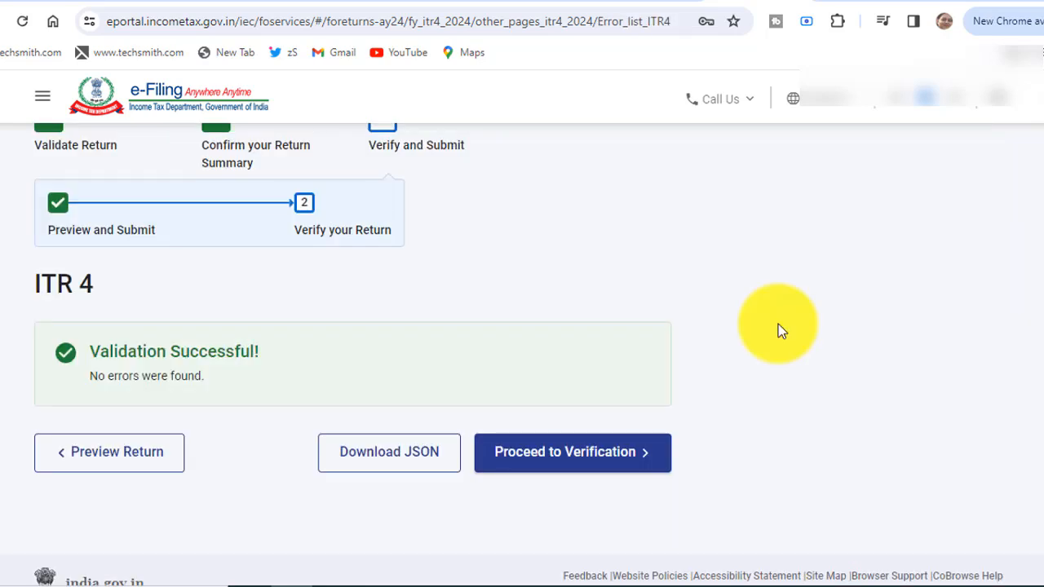